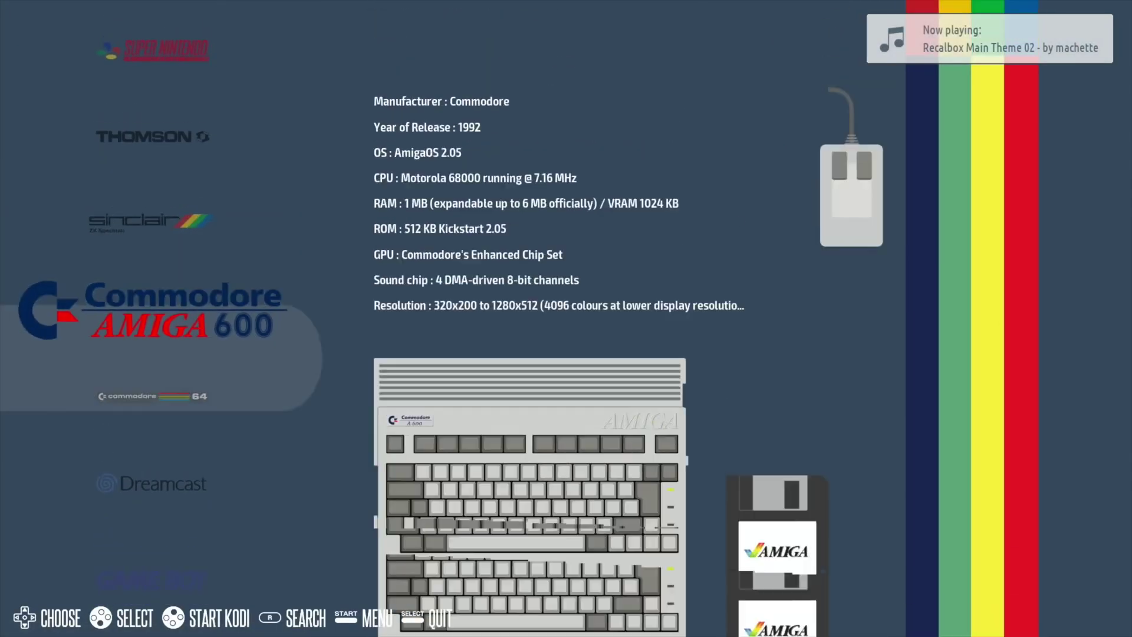
Step: Browse the consoles past Game Boy, Dreamcast, PlayStation, PSP and Nintendo 64, stopping on Sega Mega Drive
{"action": "key", "text": "Up"}
{"action": "key", "text": "Up"}
{"action": "key", "text": "Up"}
{"action": "key", "text": "Up"}
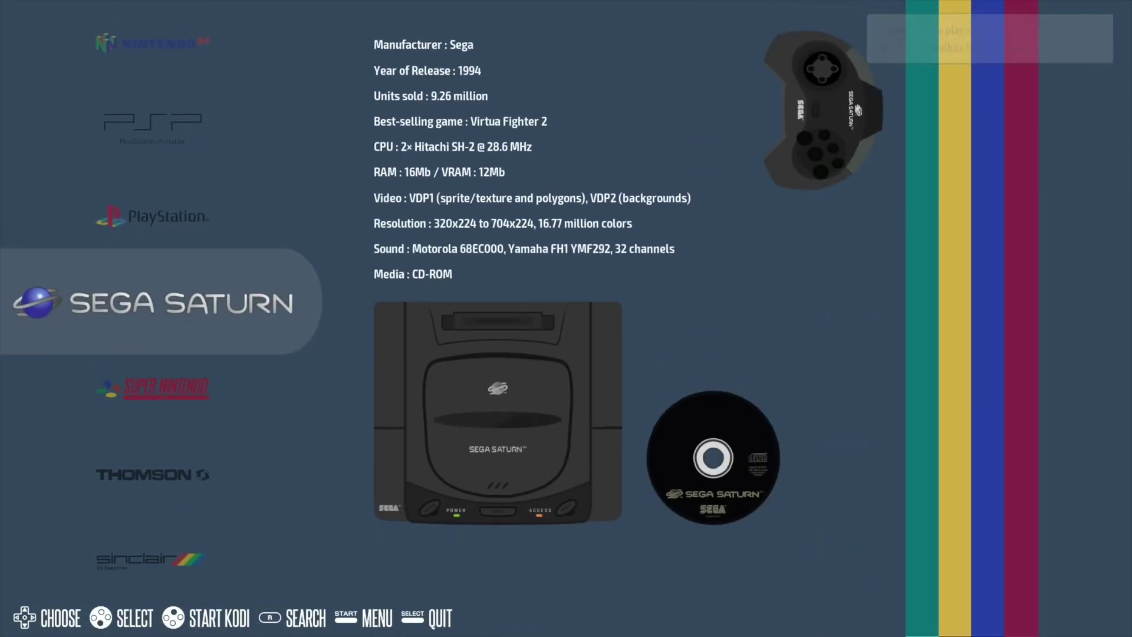
{"action": "key", "text": "Up"}
{"action": "key", "text": "Up"}
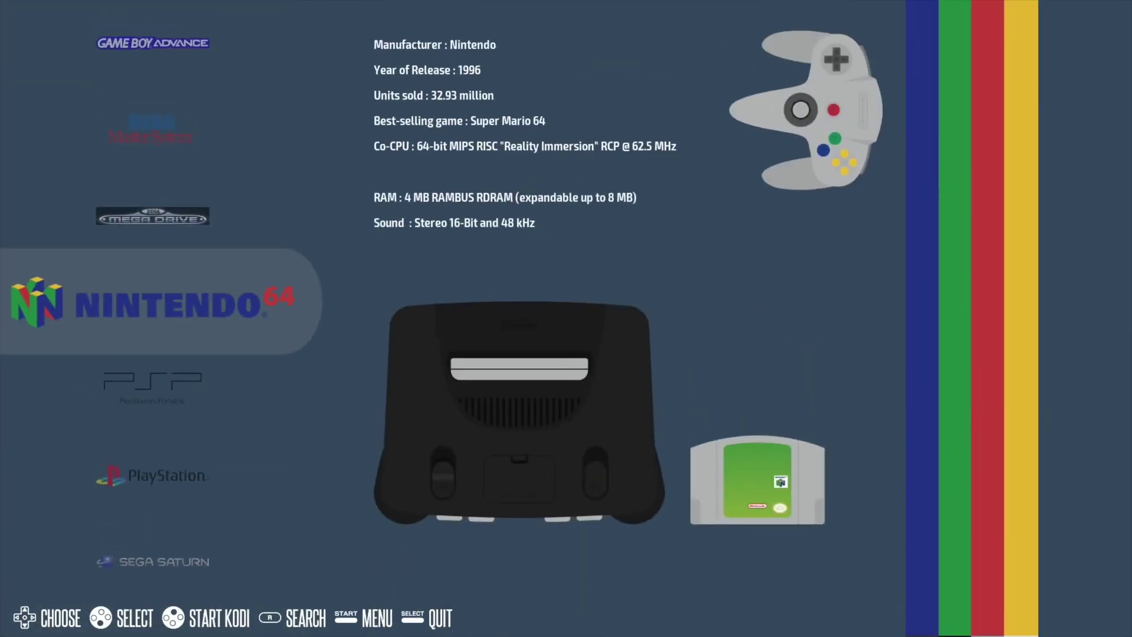
{"action": "key", "text": "Up"}
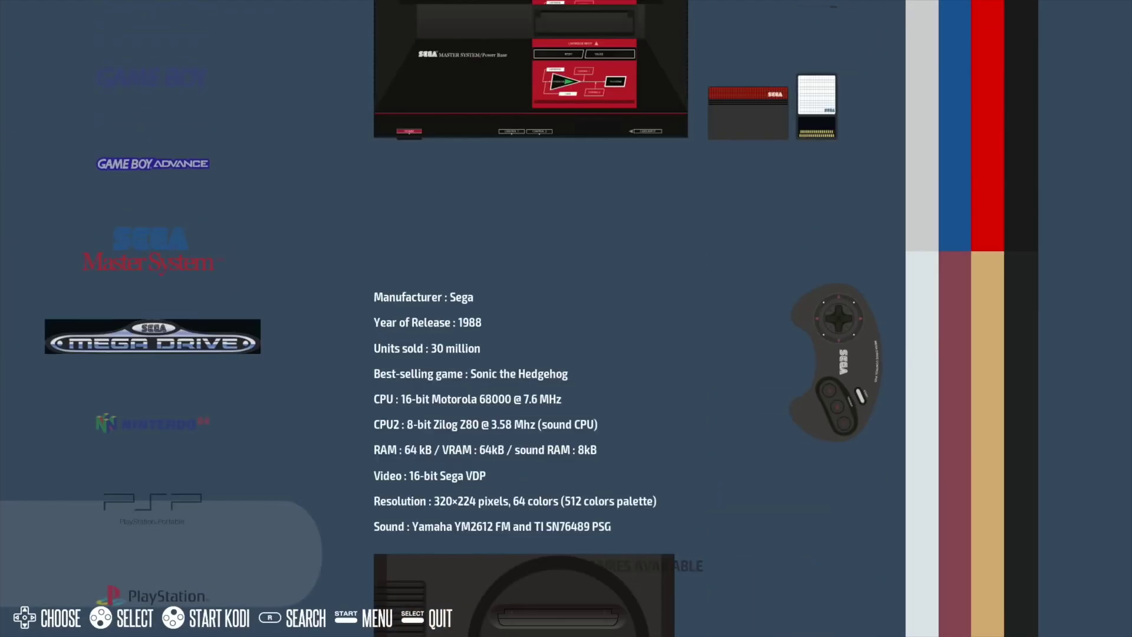
{"action": "key", "text": "Up"}
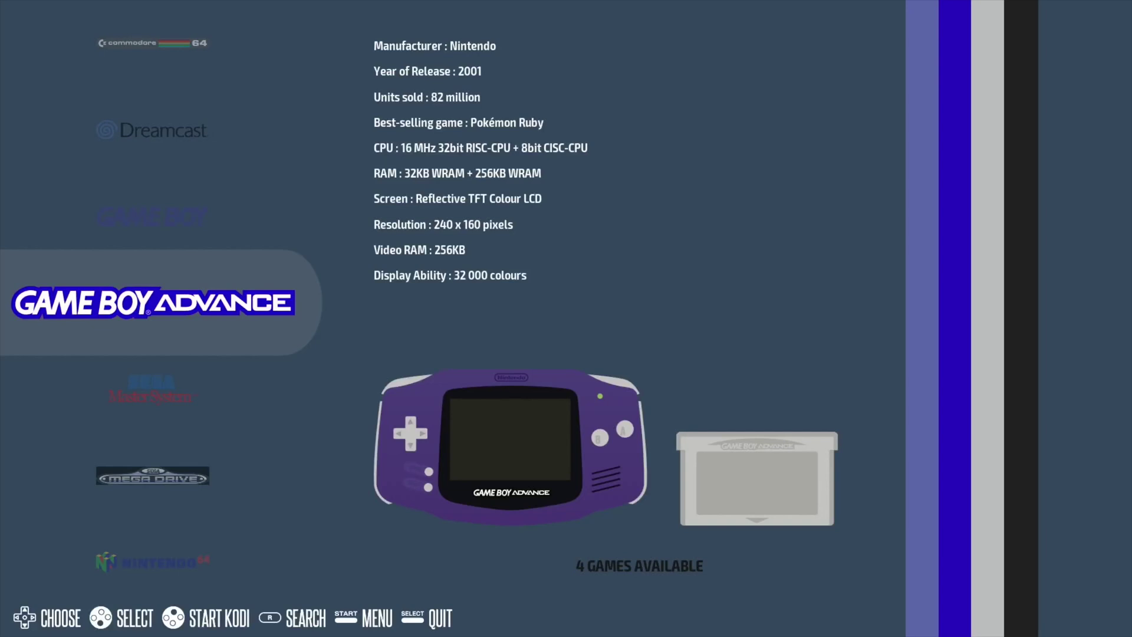
{"action": "key", "text": "Up"}
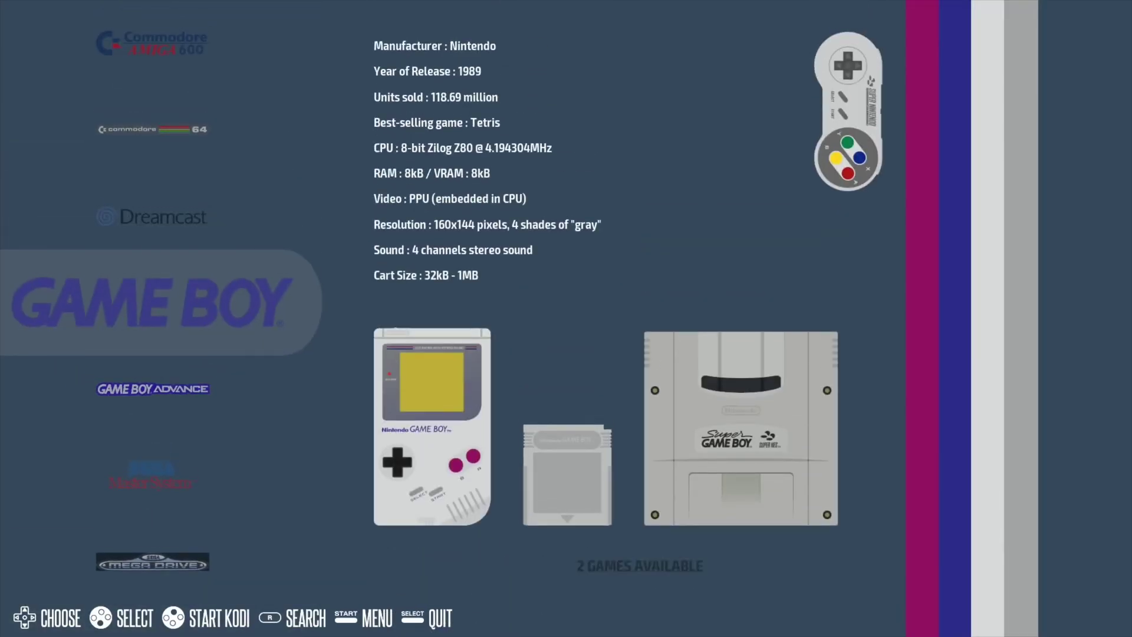
{"action": "key", "text": "Up"}
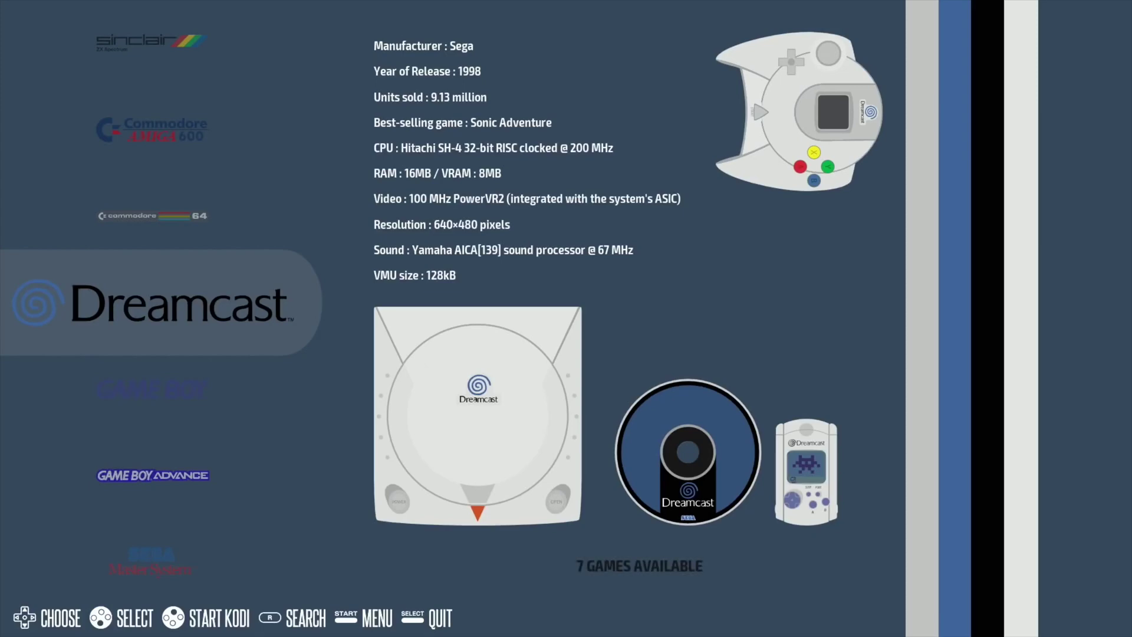
{"action": "key", "text": "Up"}
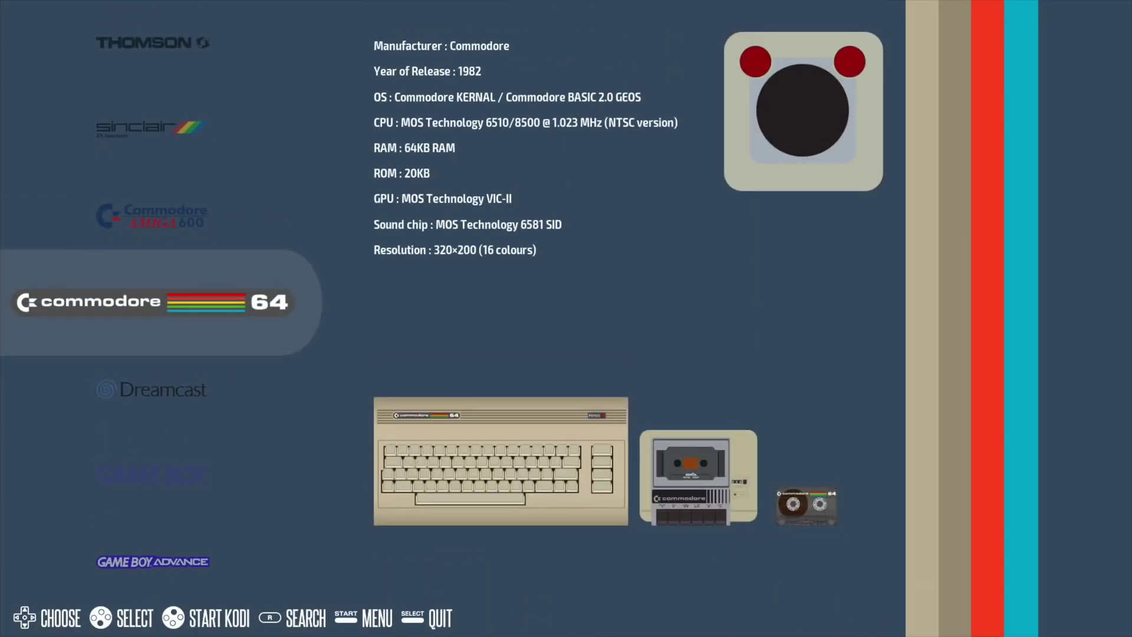
{"action": "key", "text": "Down"}
{"action": "key", "text": "Up"}
{"action": "key", "text": "Up"}
{"action": "key", "text": "Up"}
{"action": "key", "text": "Up"}
{"action": "key", "text": "Up"}
{"action": "key", "text": "Up"}
{"action": "key", "text": "Up"}
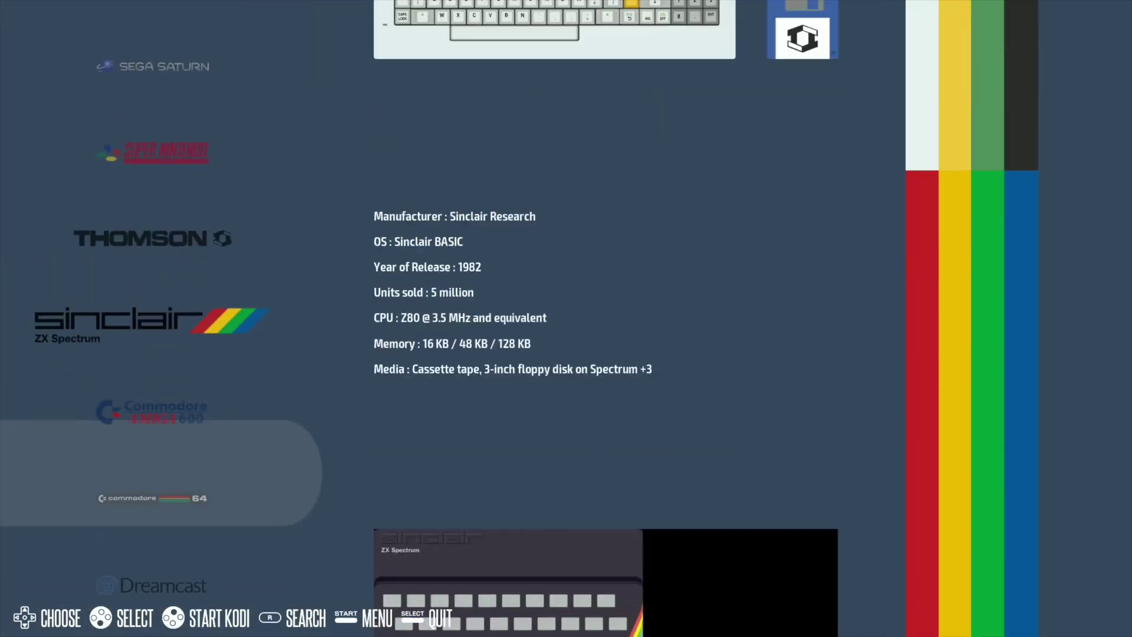
{"action": "key", "text": "Up"}
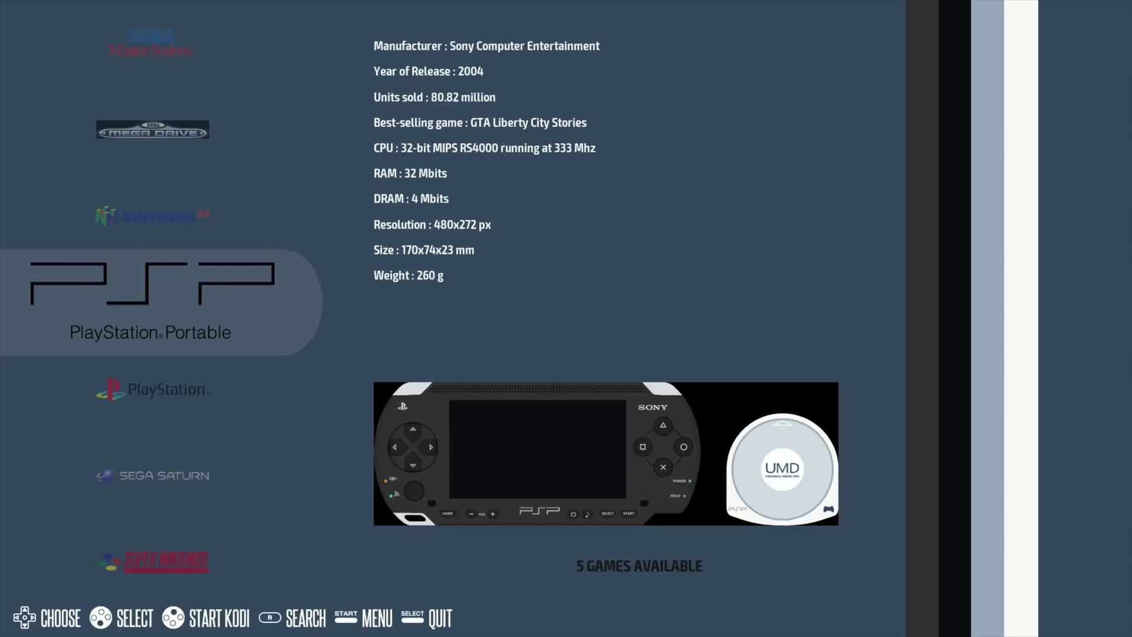
{"action": "key", "text": "Up"}
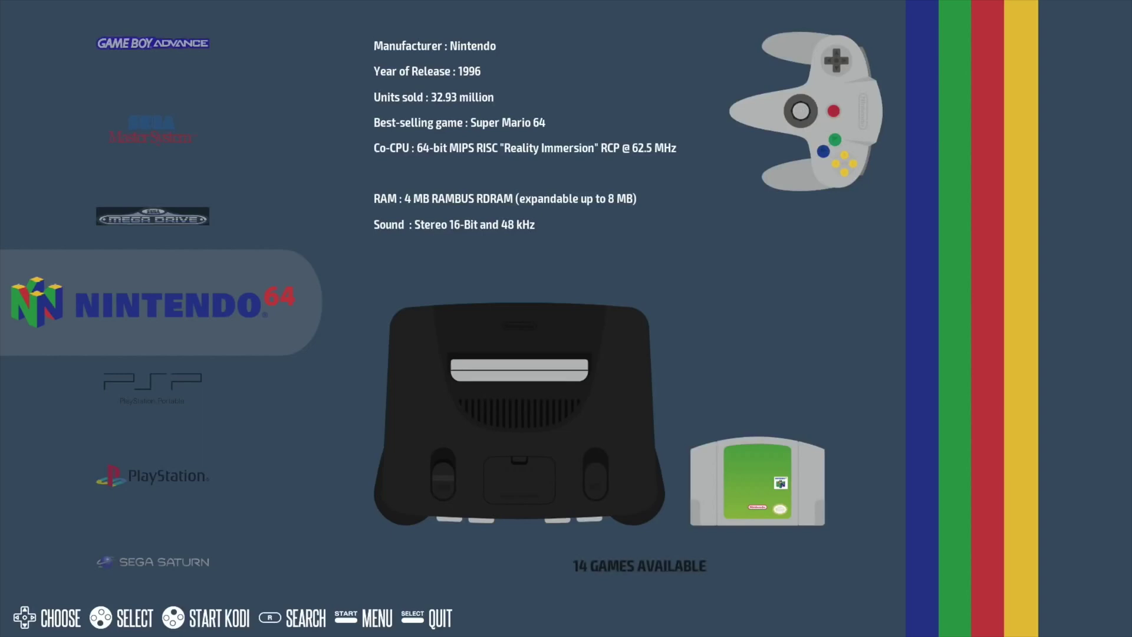
{"action": "key", "text": "Up"}
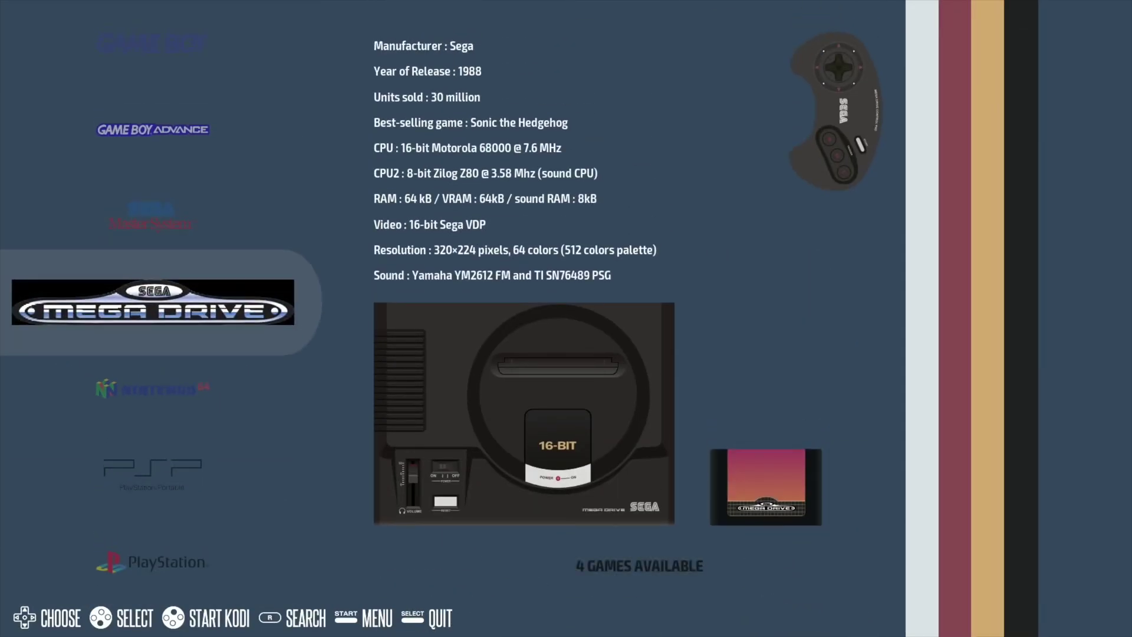
{"action": "key", "text": "F1"}
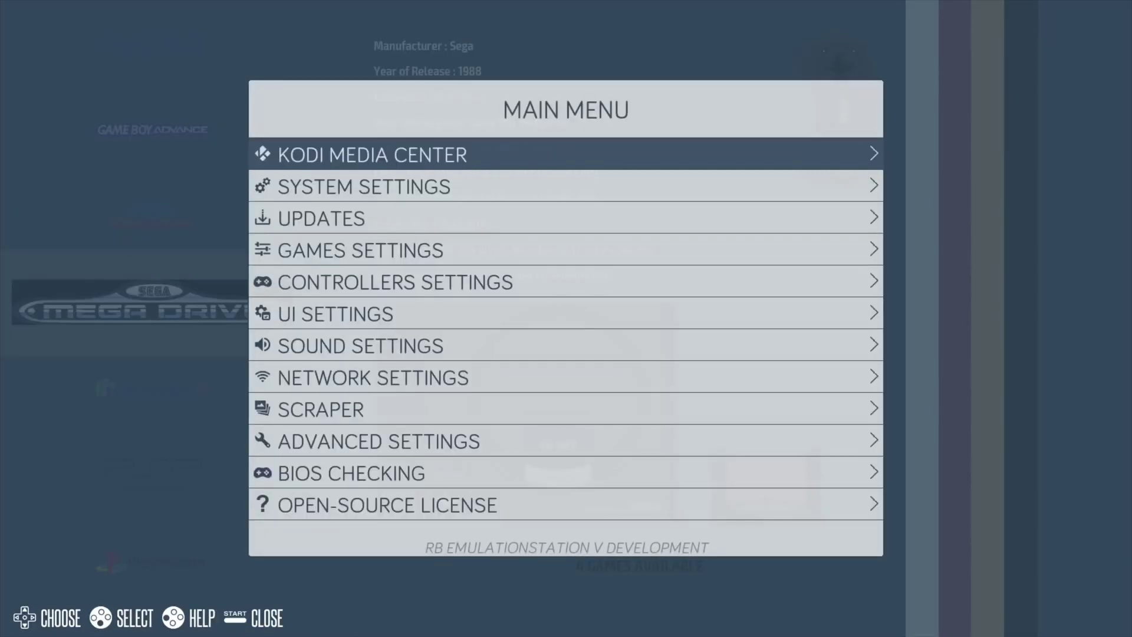
{"action": "key", "text": "Down"}
{"action": "key", "text": "Down"}
{"action": "key", "text": "Down"}
{"action": "key", "text": "Down"}
{"action": "key", "text": "Down"}
{"action": "key", "text": "Down"}
{"action": "key", "text": "Down"}
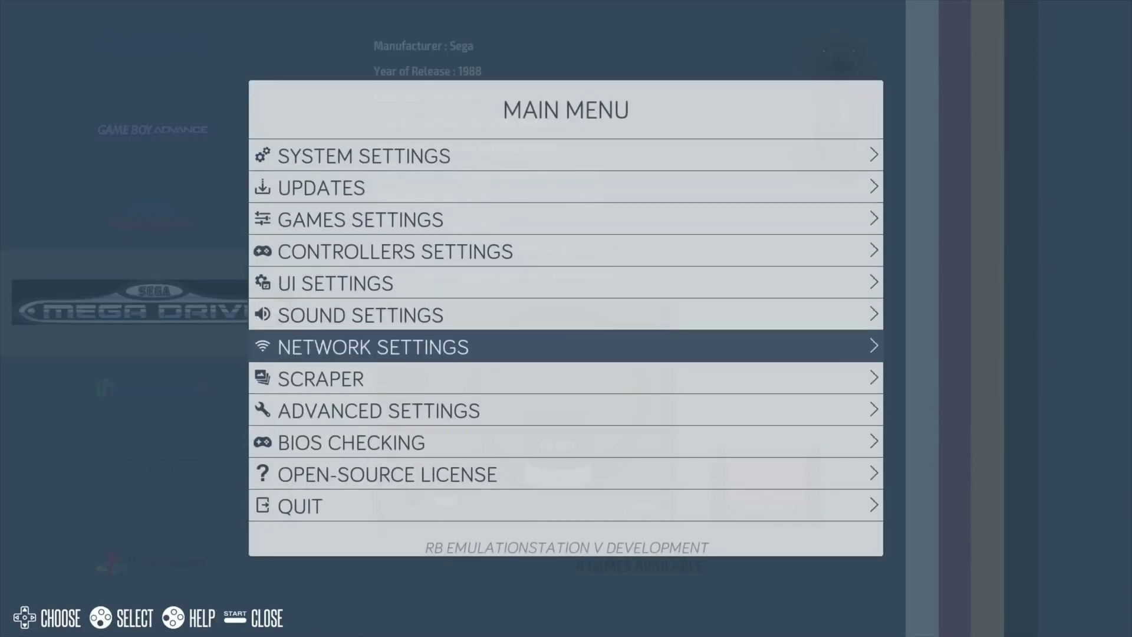
{"action": "key", "text": "Down"}
{"action": "key", "text": "Down"}
{"action": "key", "text": "Down"}
{"action": "key", "text": "Down"}
{"action": "key", "text": "Down"}
{"action": "key", "text": "Down"}
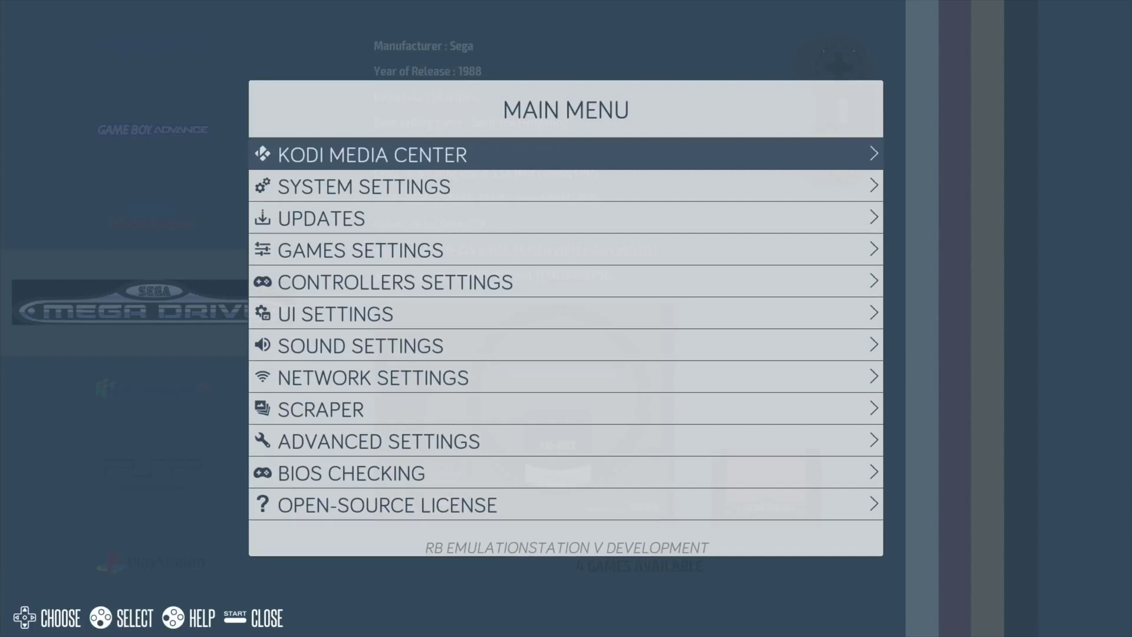
{"action": "key", "text": "Down"}
{"action": "key", "text": "Down"}
{"action": "key", "text": "Up"}
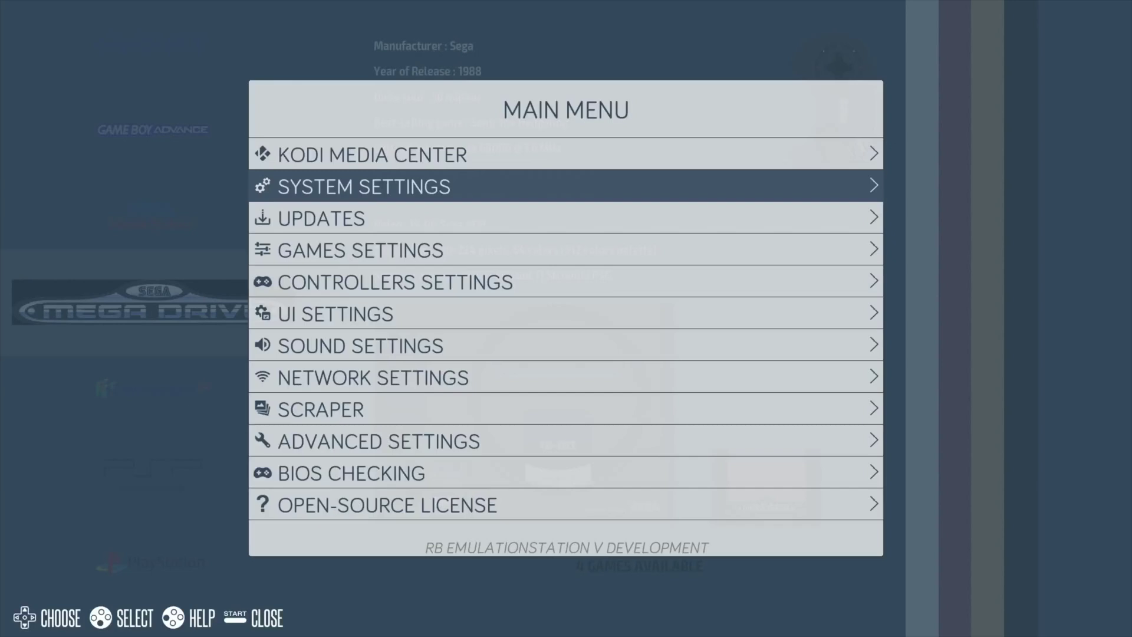
{"action": "key", "text": "Return"}
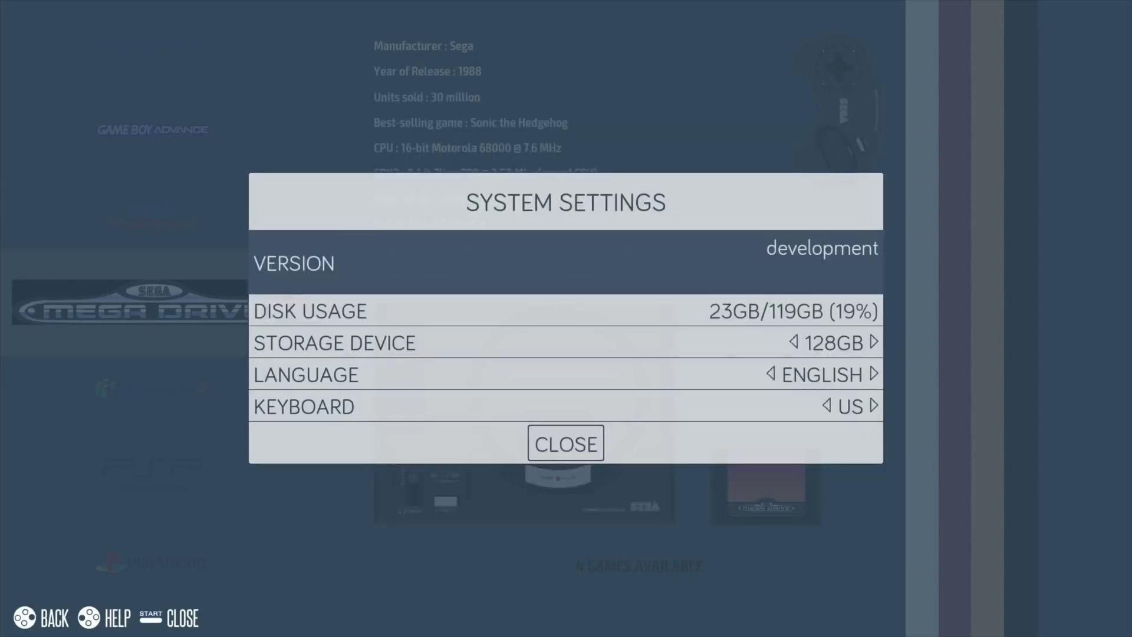
{"action": "key", "text": "Down"}
{"action": "key", "text": "Right"}
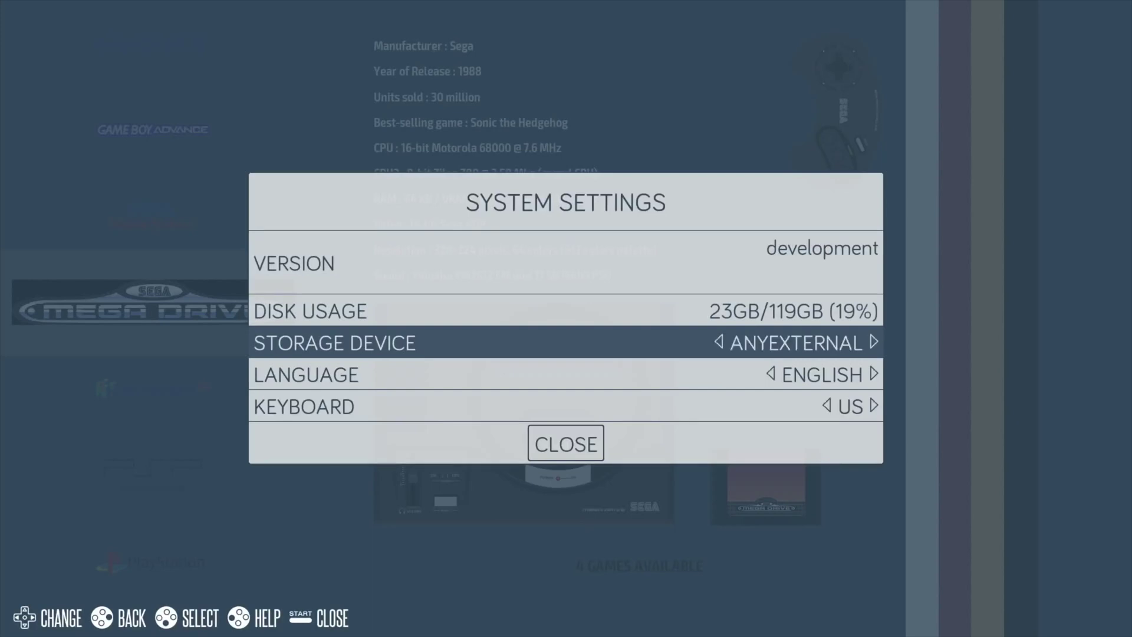
{"action": "key", "text": "Left"}
{"action": "key", "text": "Right"}
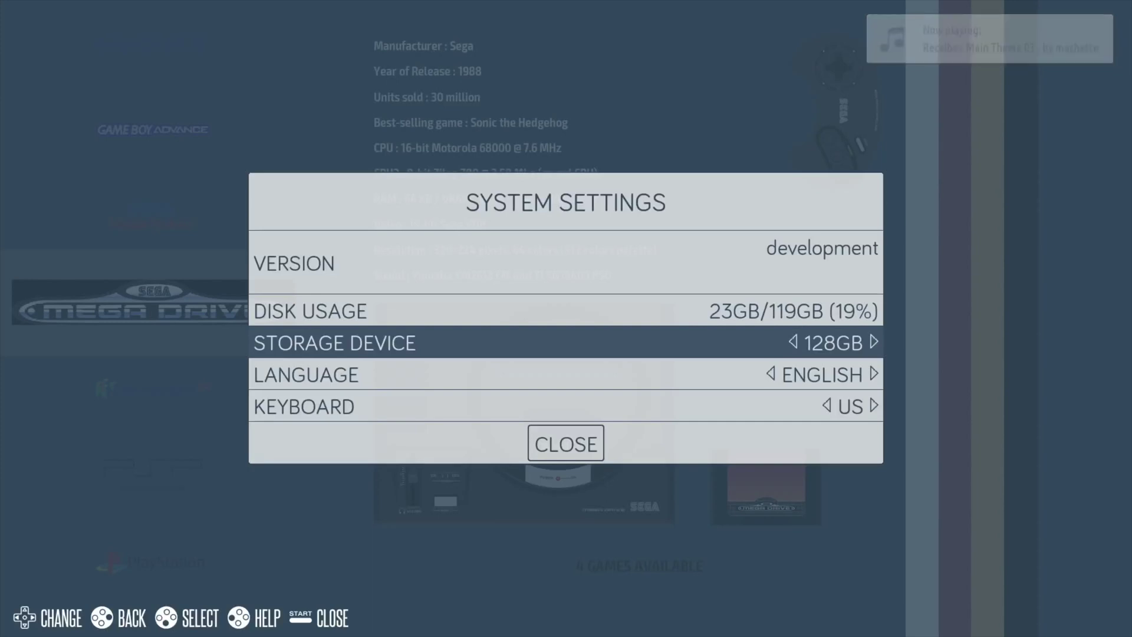
{"action": "key", "text": "Down"}
{"action": "key", "text": "Down"}
{"action": "key", "text": "Down"}
{"action": "key", "text": "Return"}
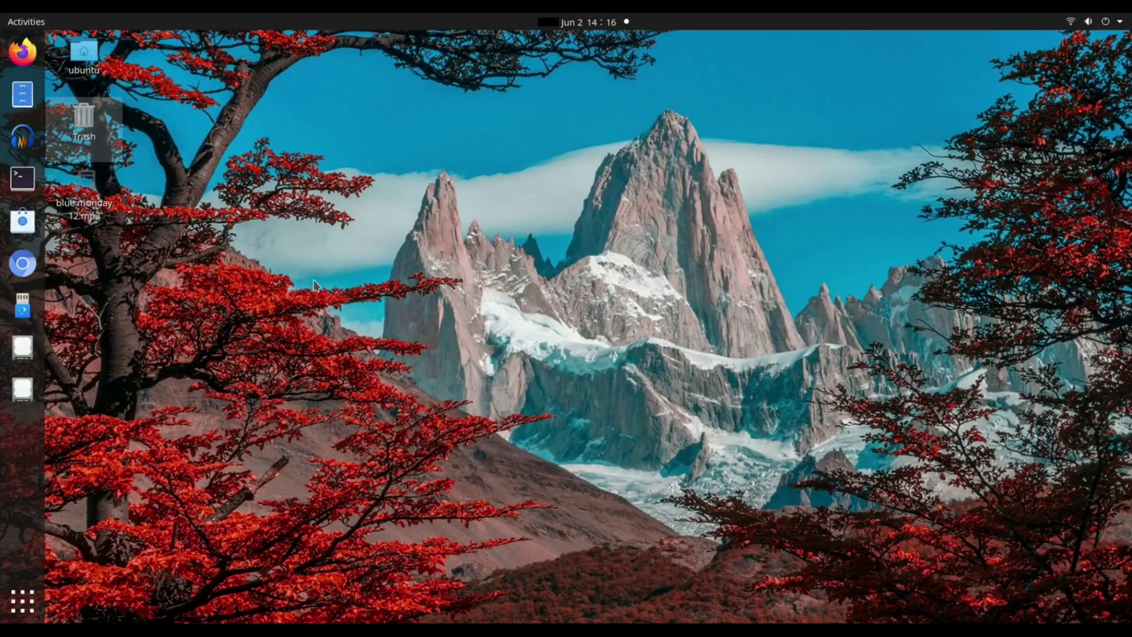
Step: Open the 128GB ROM USB drive, look inside recalbox, and return to the drive's top level
{"action": "left_click", "coordinate": [23, 311]}
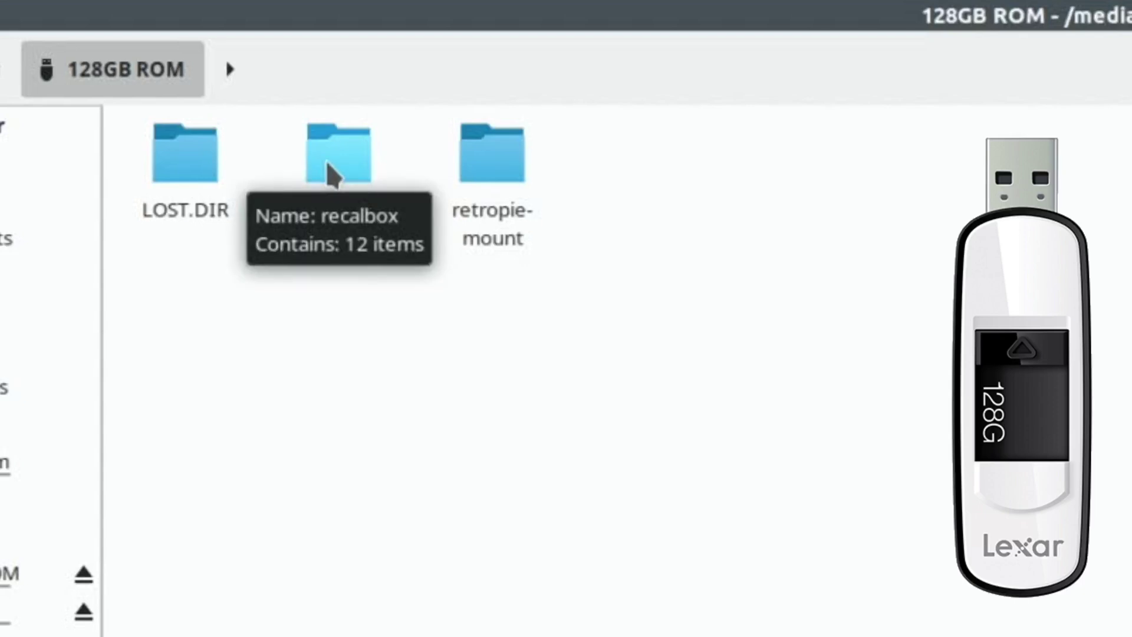
{"action": "double_click", "coordinate": [333, 173]}
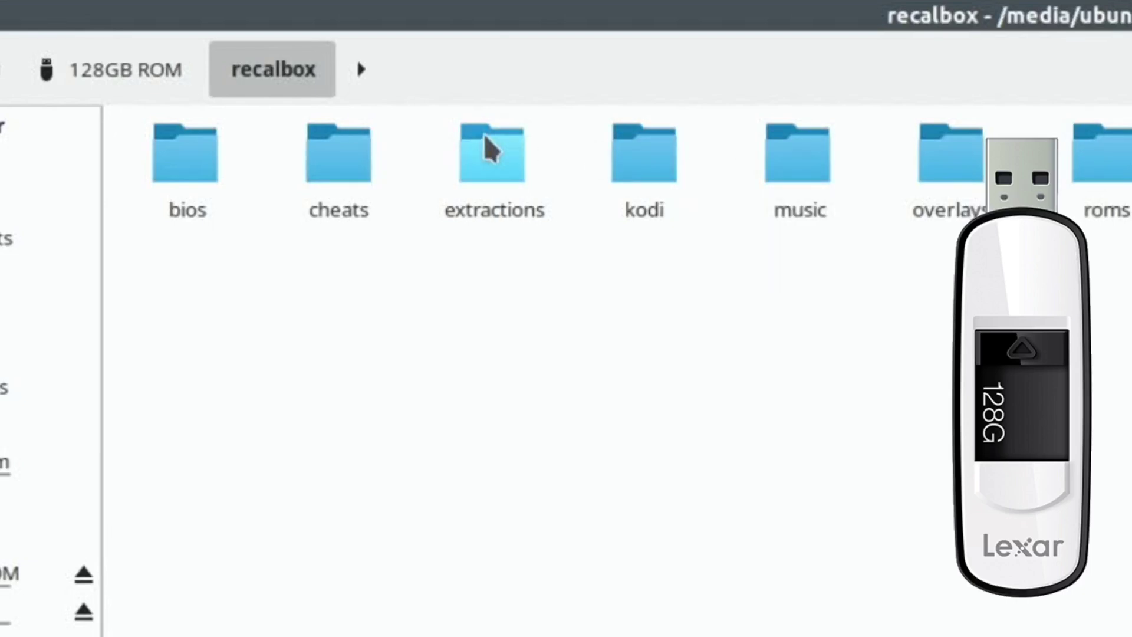
{"action": "key", "text": "alt+Up"}
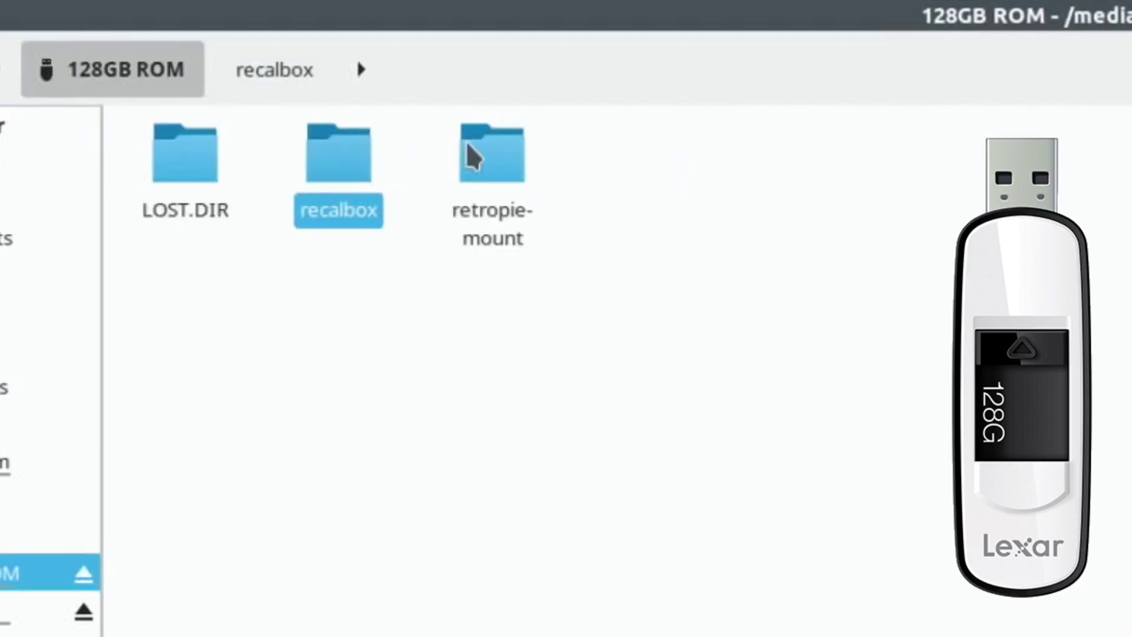
Step: Browse into retropie-mount > roms > n64 on the USB drive
{"action": "left_click", "coordinate": [476, 159]}
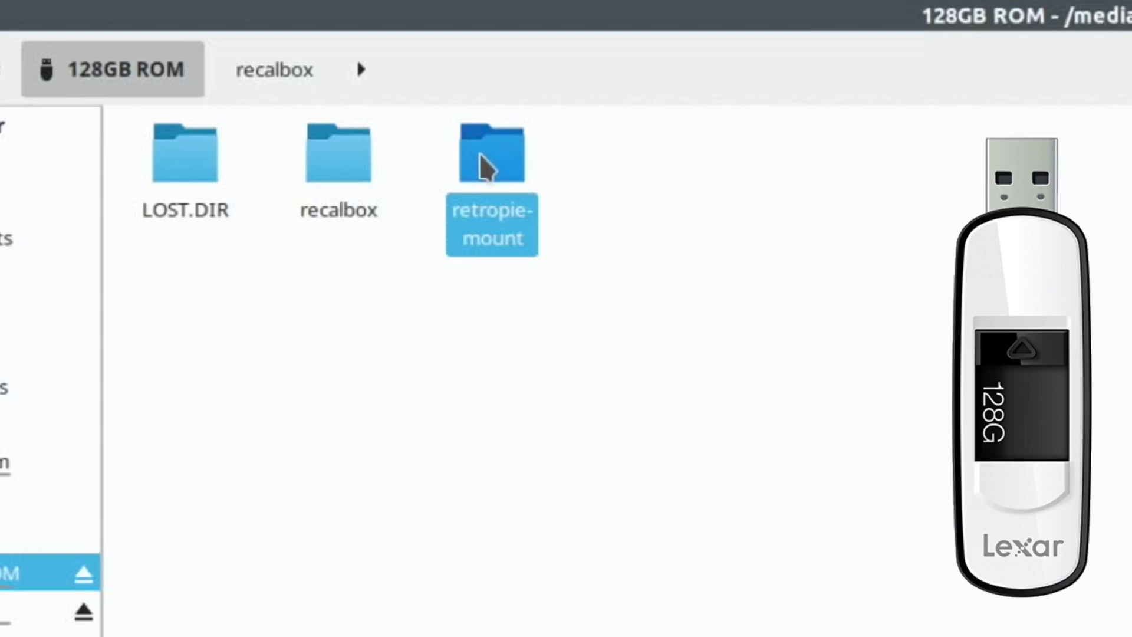
{"action": "double_click", "coordinate": [468, 171]}
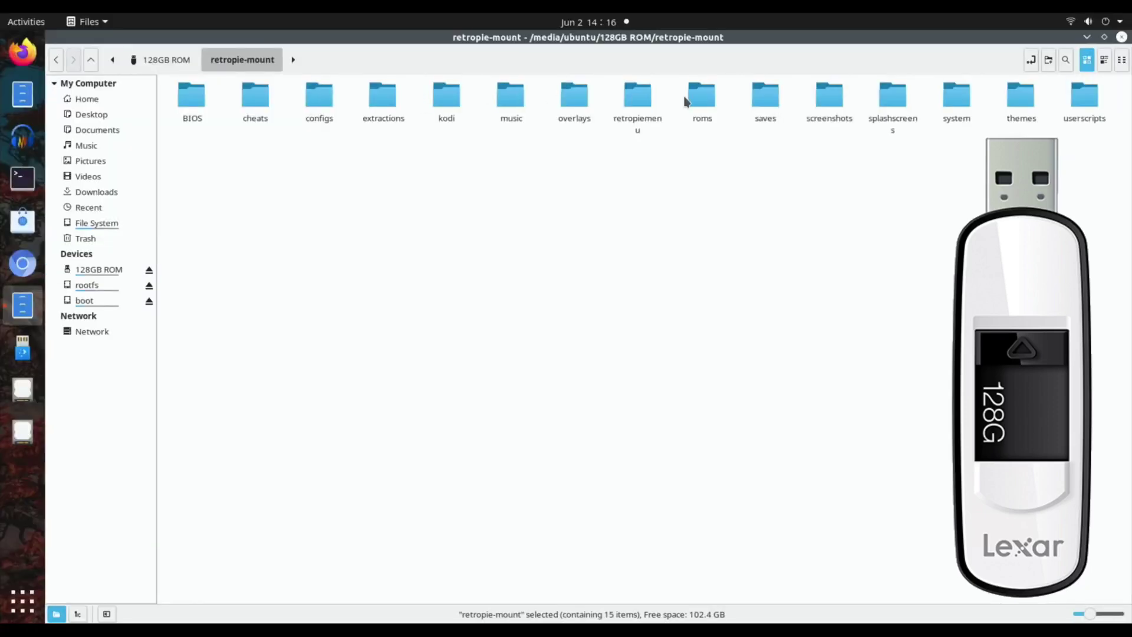
{"action": "double_click", "coordinate": [706, 99]}
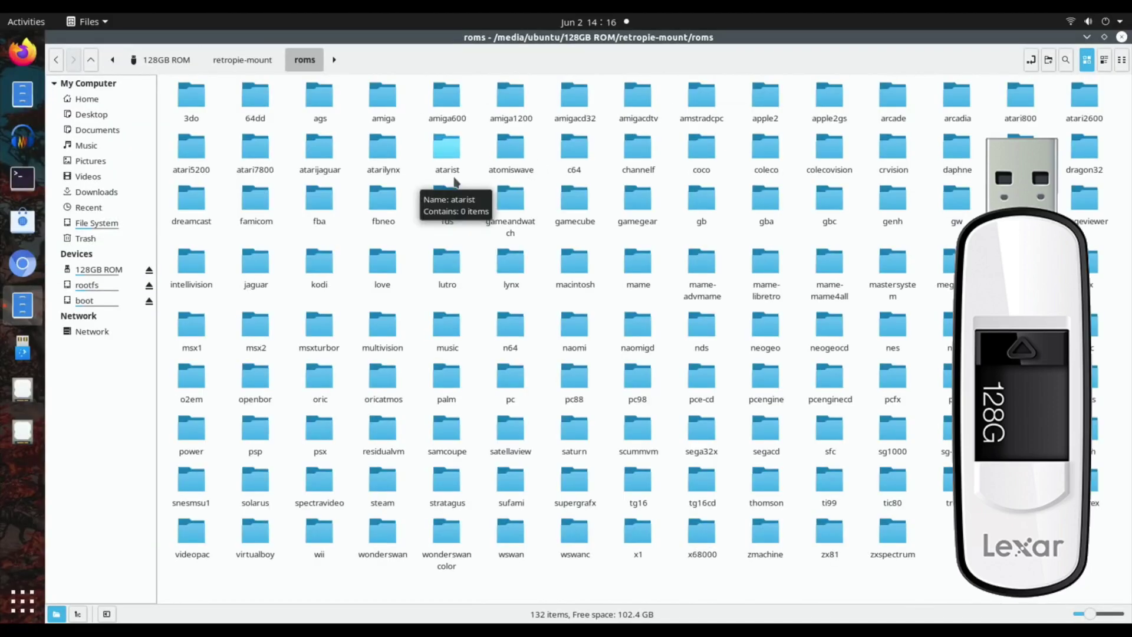
{"action": "double_click", "coordinate": [509, 328]}
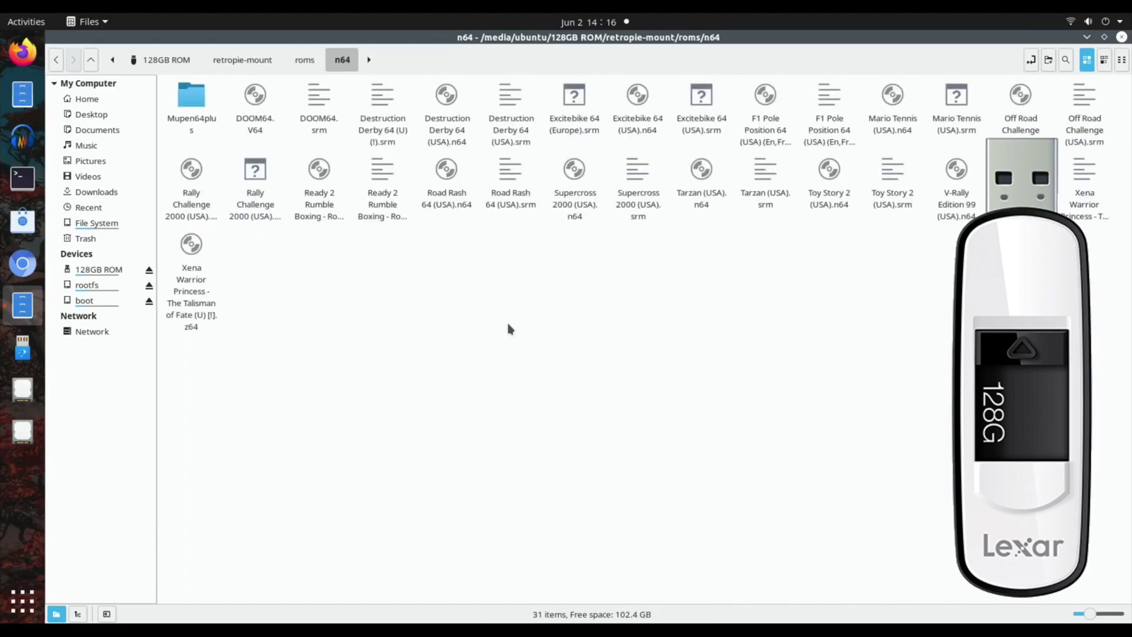
Step: Return to the 128GB ROM top level, peeking into recalbox on the way
{"action": "left_click", "coordinate": [55, 61]}
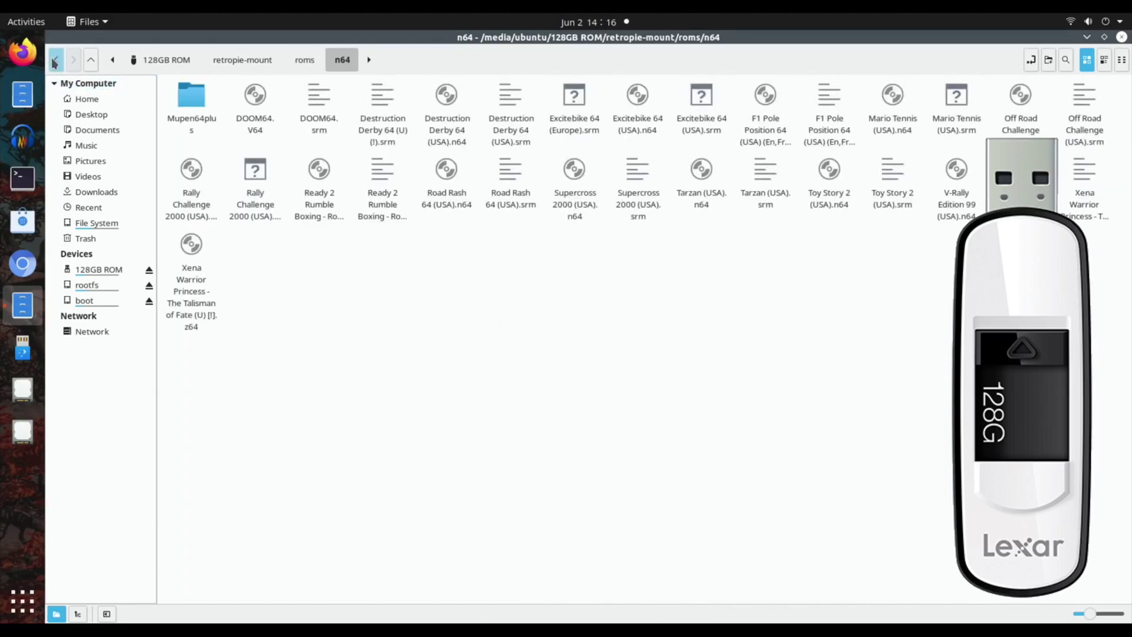
{"action": "left_click", "coordinate": [55, 60]}
{"action": "left_click", "coordinate": [55, 60]}
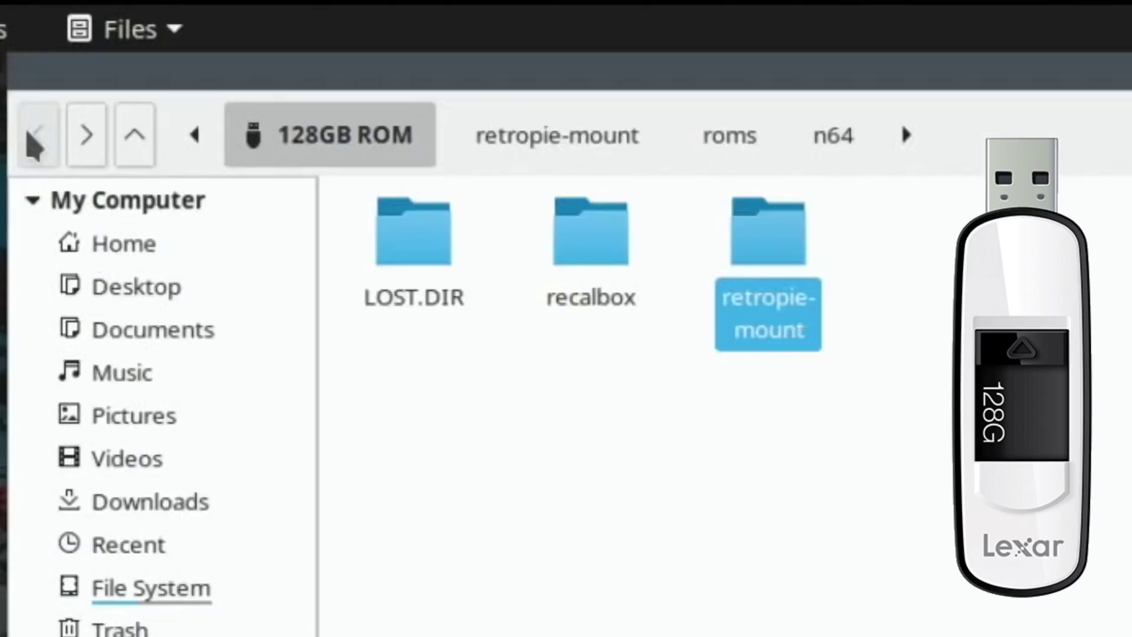
{"action": "double_click", "coordinate": [601, 253]}
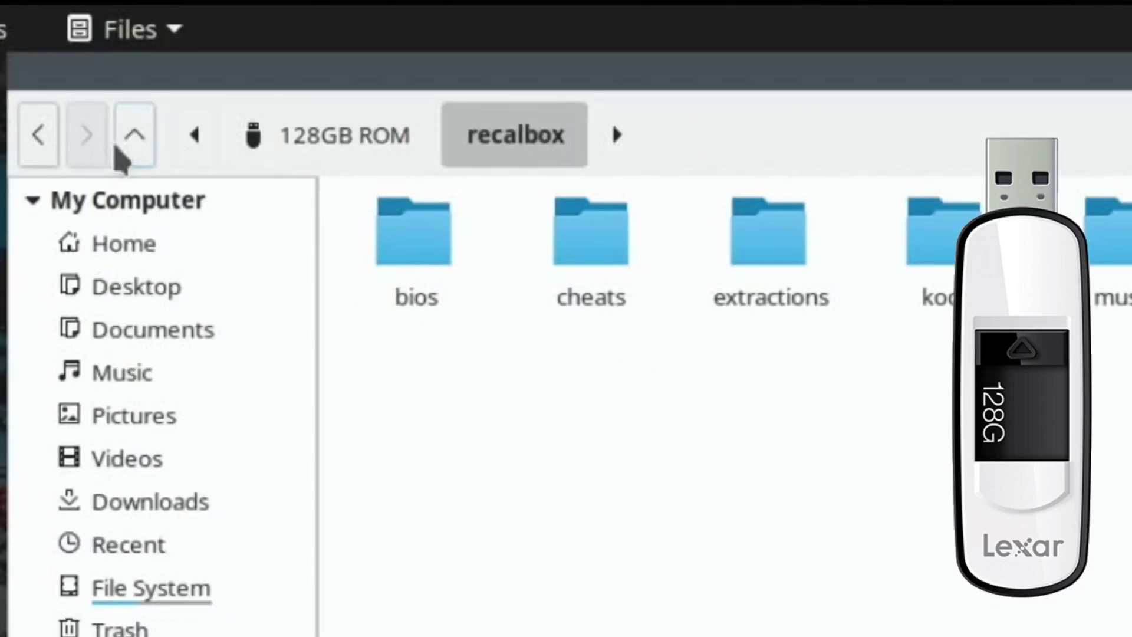
{"action": "left_click", "coordinate": [36, 141]}
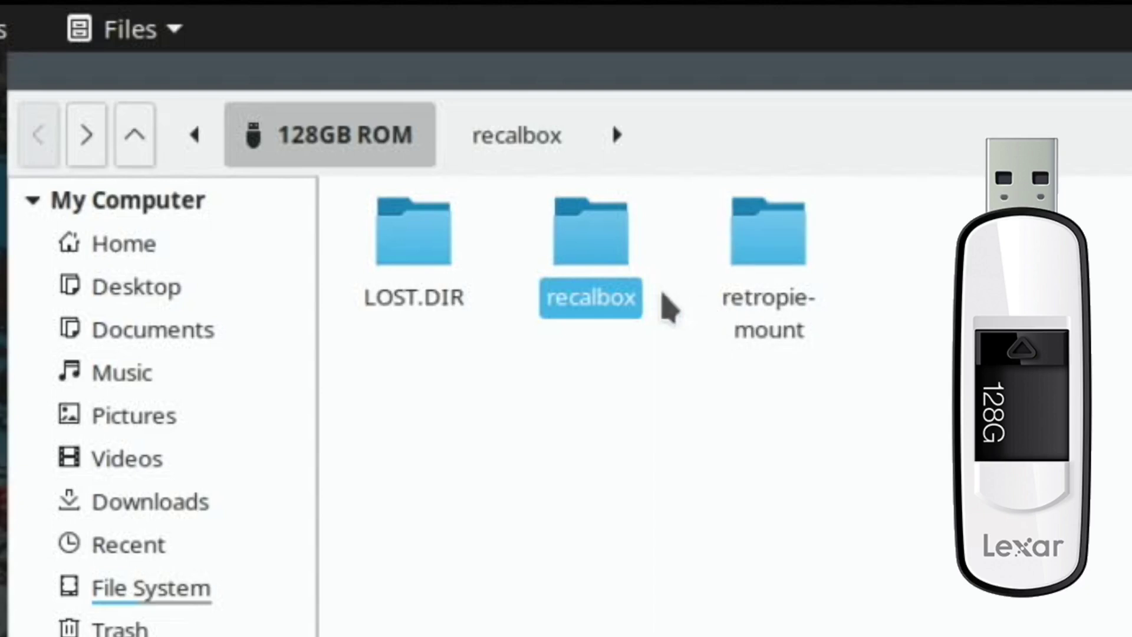
Step: Rename the existing recalbox folder to 1recalbox
{"action": "right_click", "coordinate": [617, 300]}
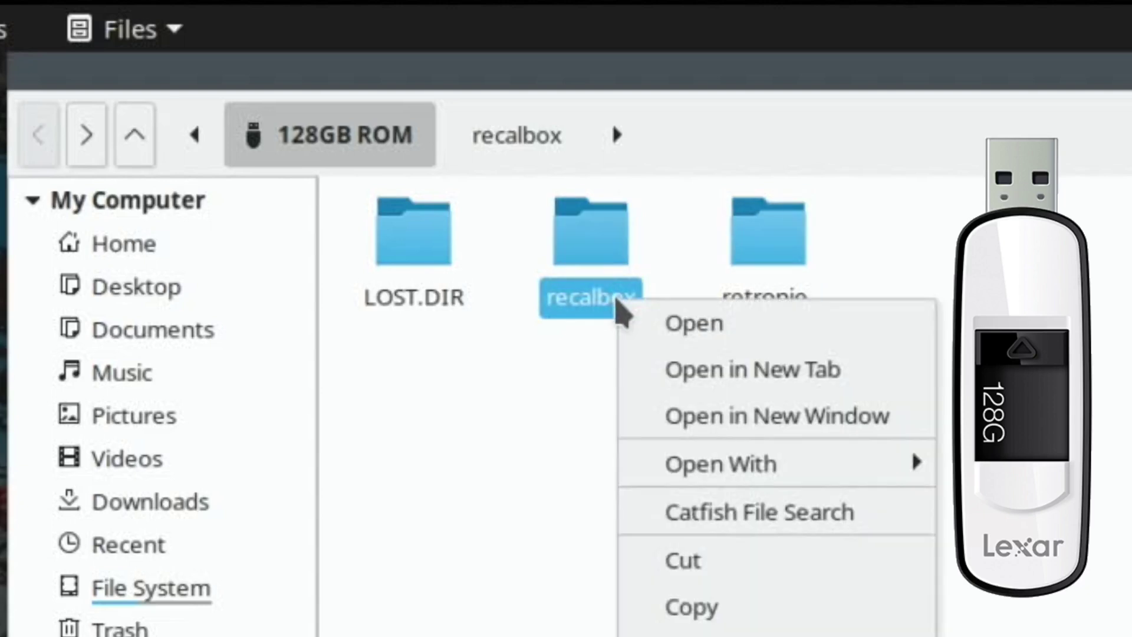
{"action": "key", "text": "F2"}
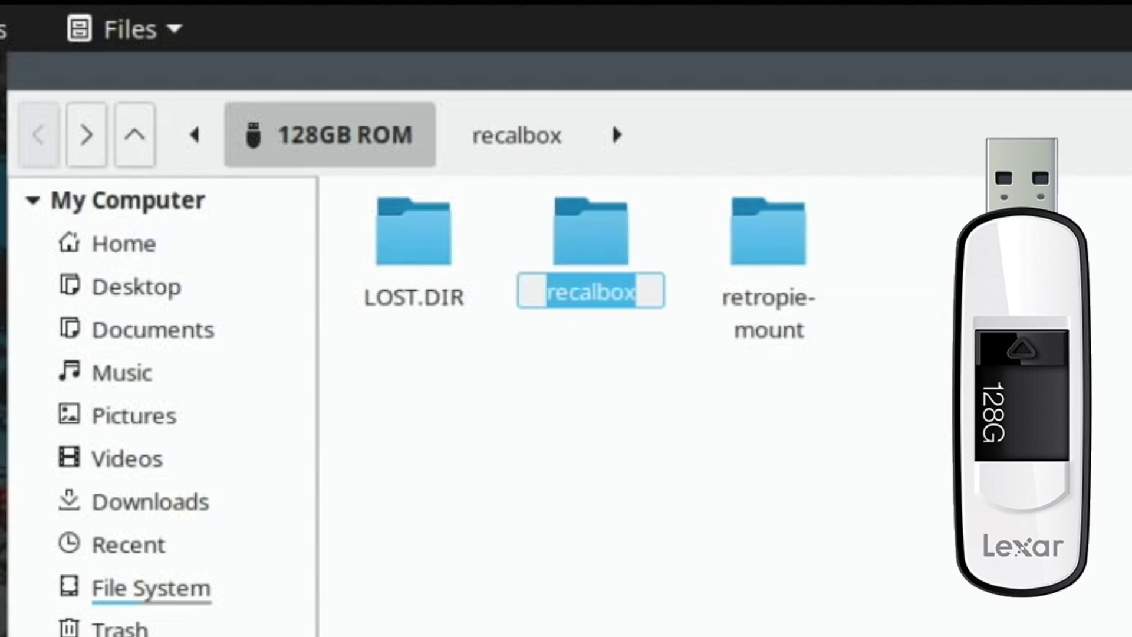
{"action": "left_click", "coordinate": [644, 292]}
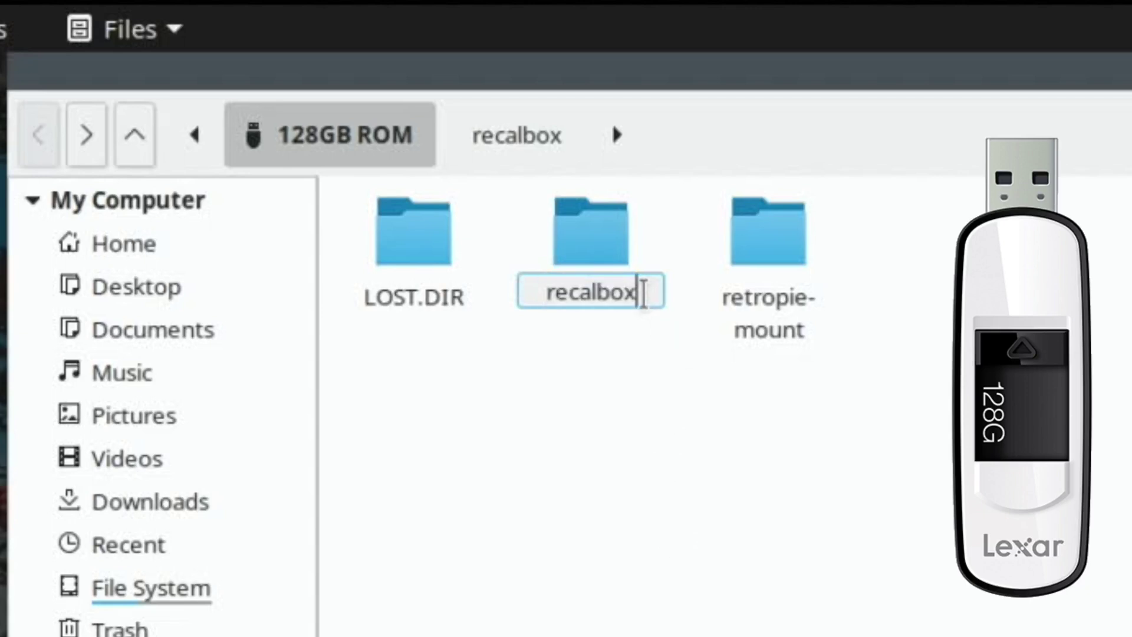
{"action": "key", "text": "Left"}
{"action": "key", "text": "Left"}
{"action": "key", "text": "Left"}
{"action": "key", "text": "Left"}
{"action": "key", "text": "Left"}
{"action": "key", "text": "Left"}
{"action": "key", "text": "Left"}
{"action": "key", "text": "Left"}
{"action": "type", "text": "1"}
{"action": "left_click", "coordinate": [606, 397]}
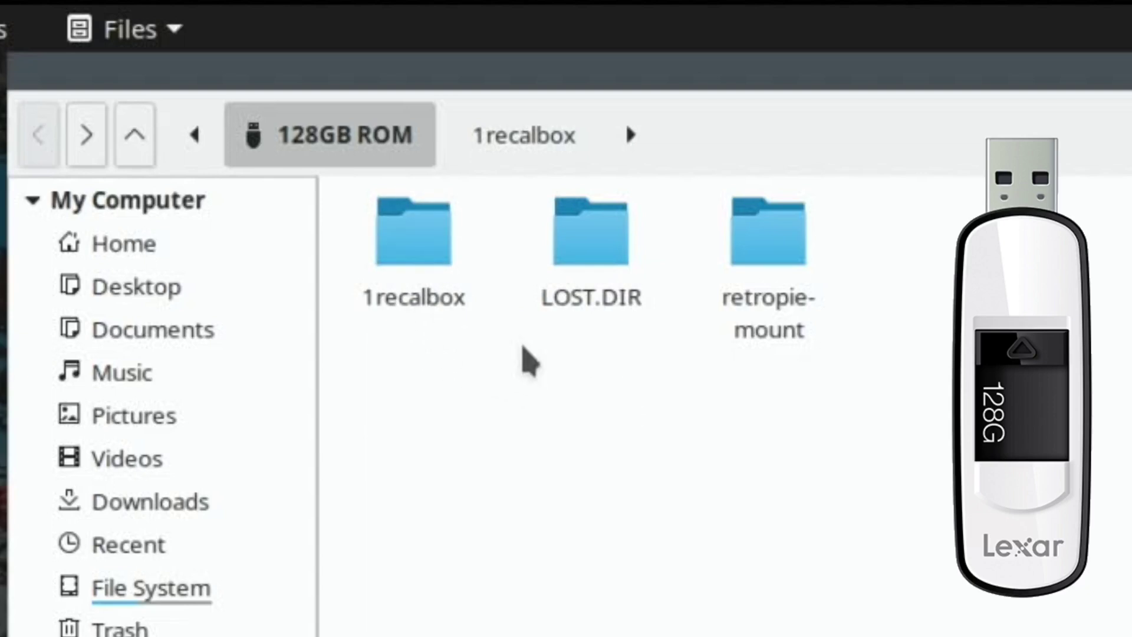
Step: Rename the retropie-mount folder to recalbox
{"action": "left_click", "coordinate": [761, 310]}
{"action": "right_click", "coordinate": [759, 308]}
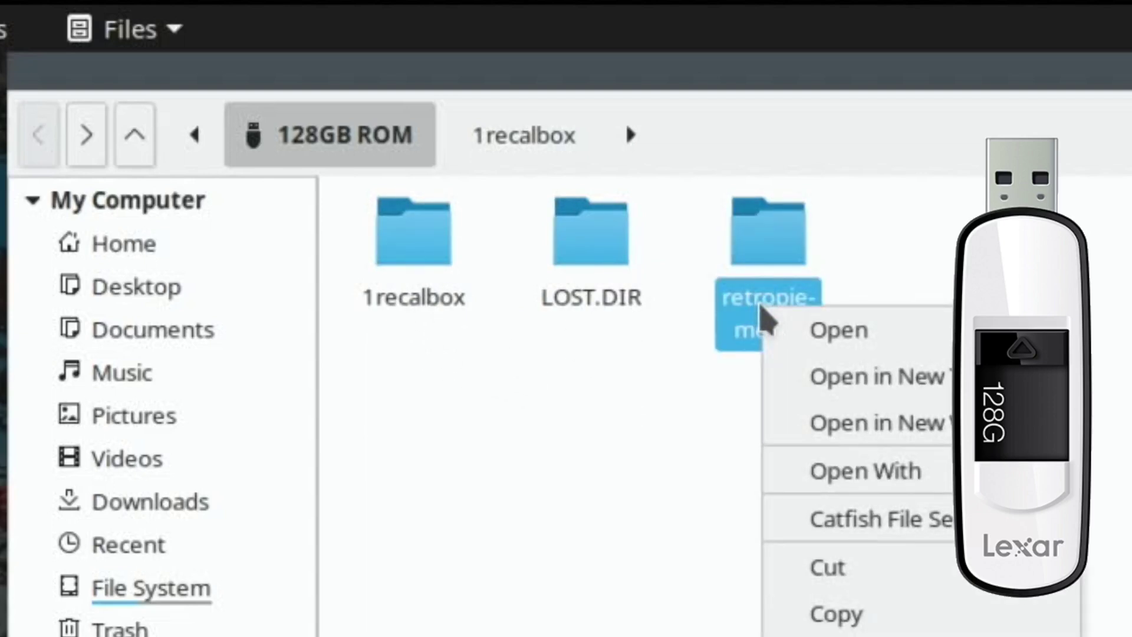
{"action": "key", "text": "F2"}
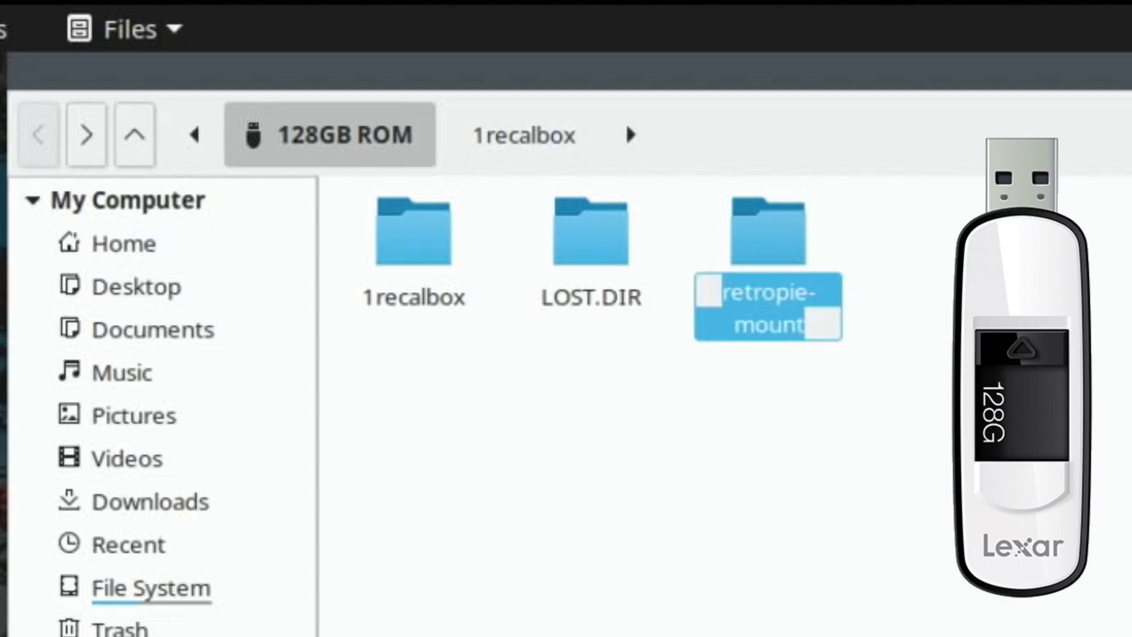
{"action": "type", "text": "reca"}
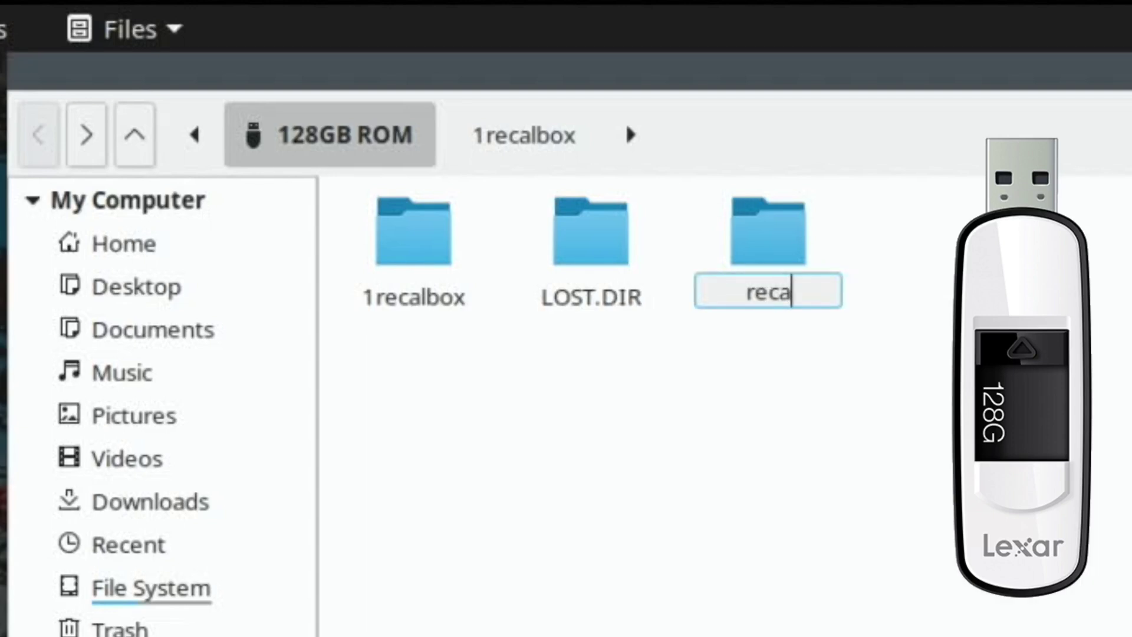
{"action": "type", "text": "lbox"}
{"action": "key", "text": "Return"}
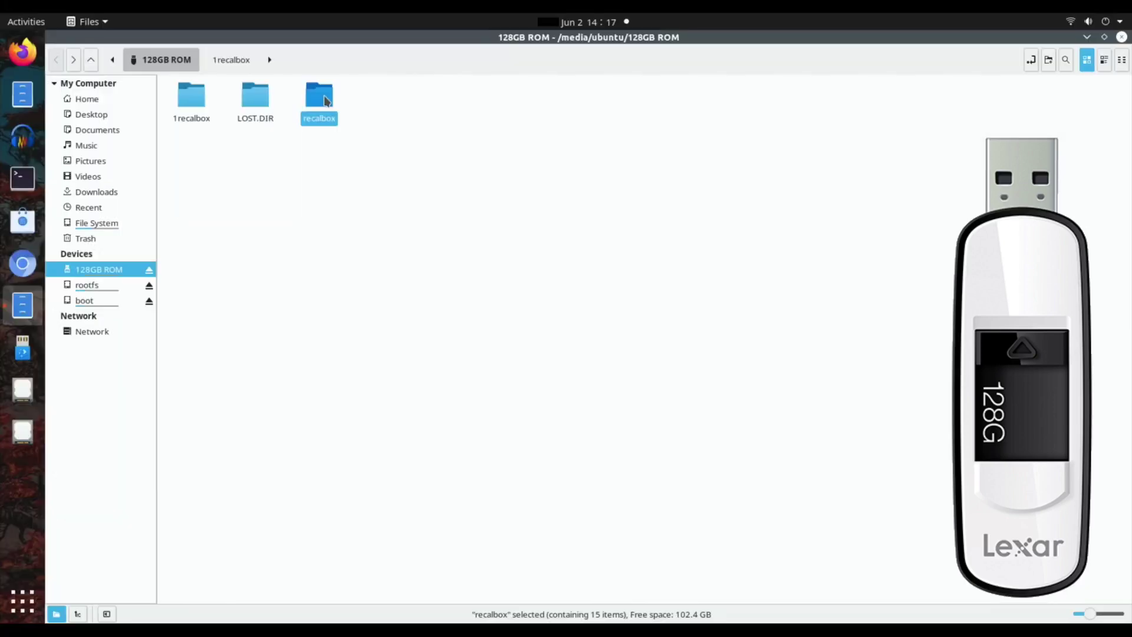
{"action": "double_click", "coordinate": [787, 248]}
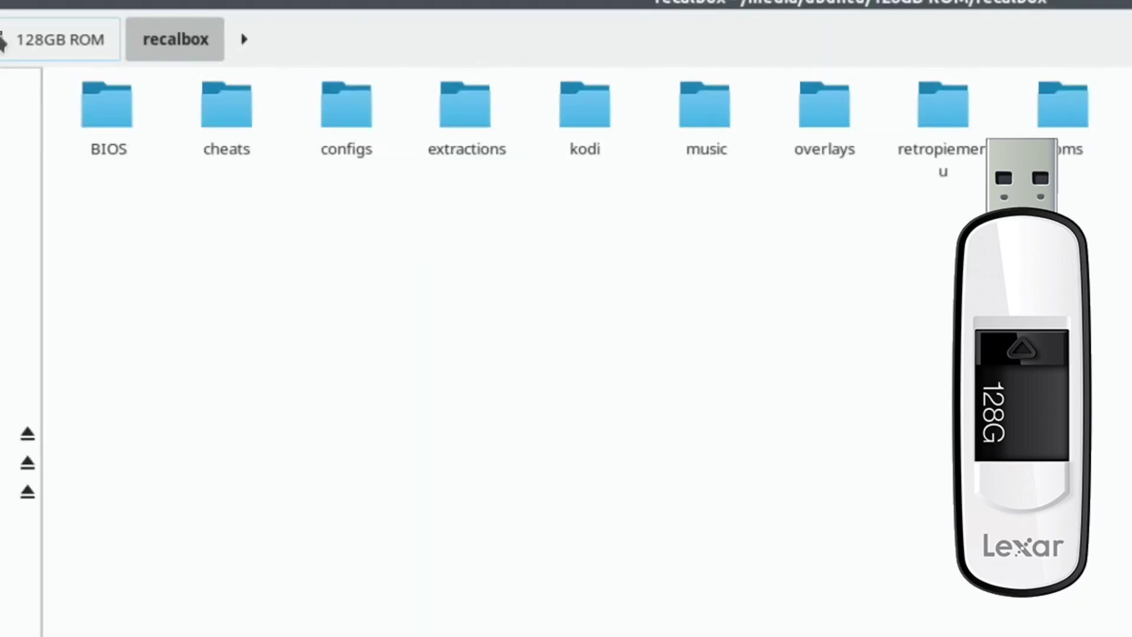
{"action": "left_click", "coordinate": [2, 38]}
{"action": "double_click", "coordinate": [88, 118]}
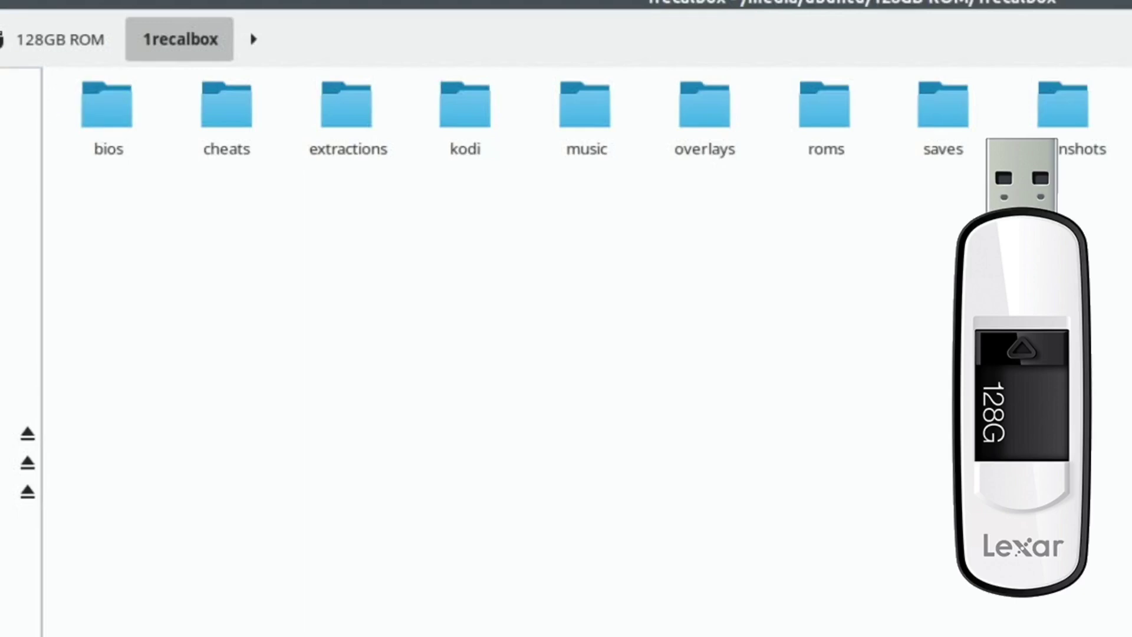
{"action": "key", "text": "alt+Up"}
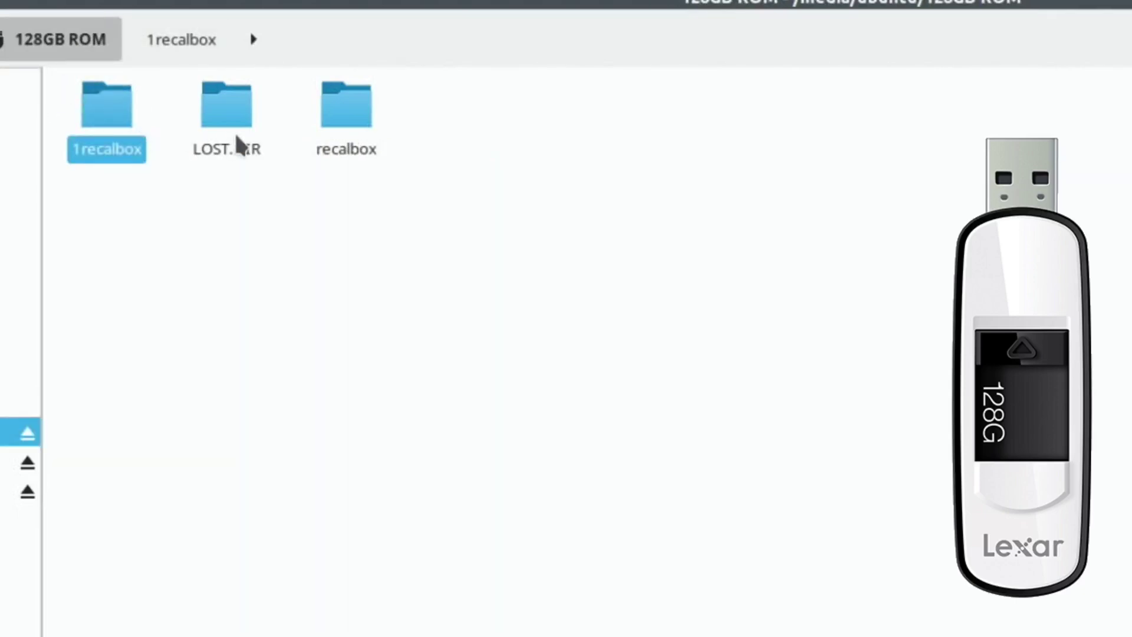
{"action": "left_click", "coordinate": [342, 134]}
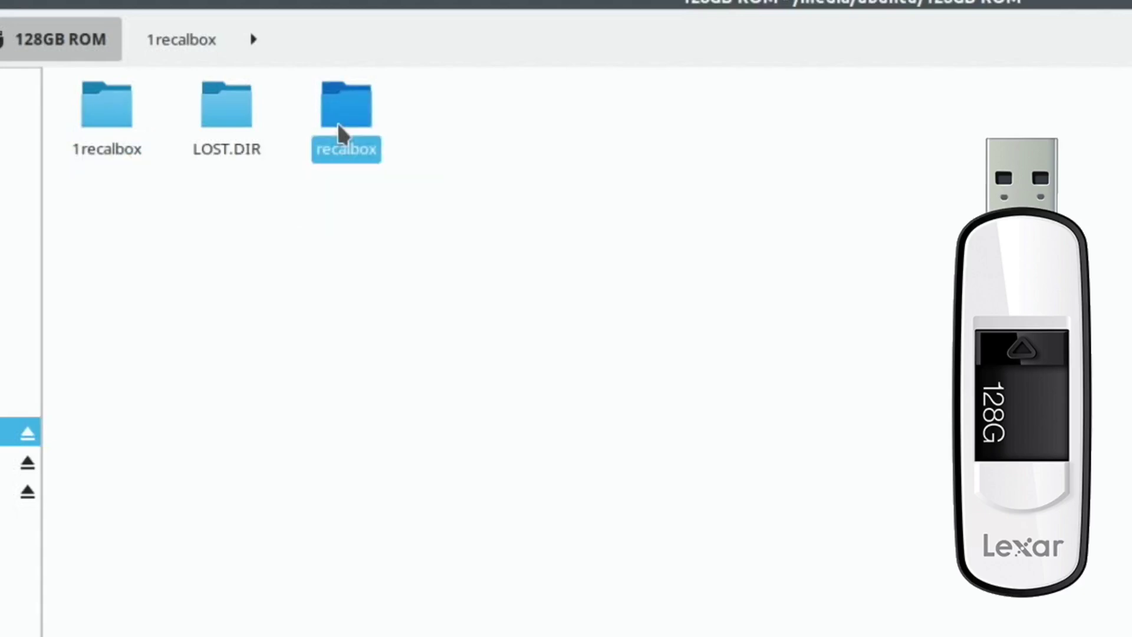
{"action": "double_click", "coordinate": [342, 132]}
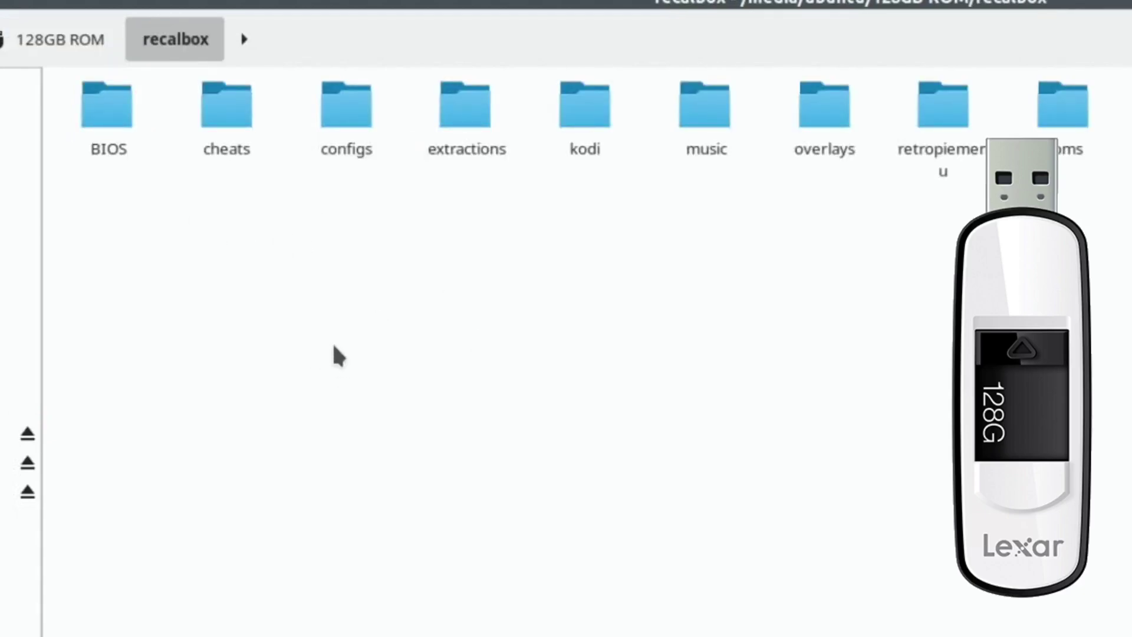
{"action": "left_click", "coordinate": [122, 121]}
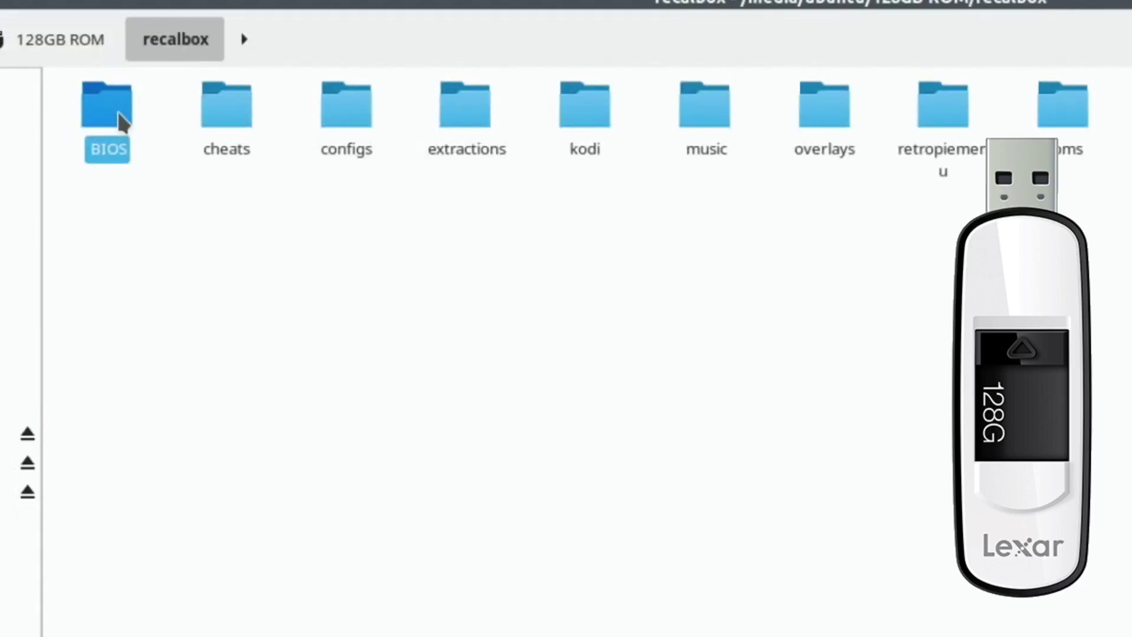
{"action": "double_click", "coordinate": [104, 126]}
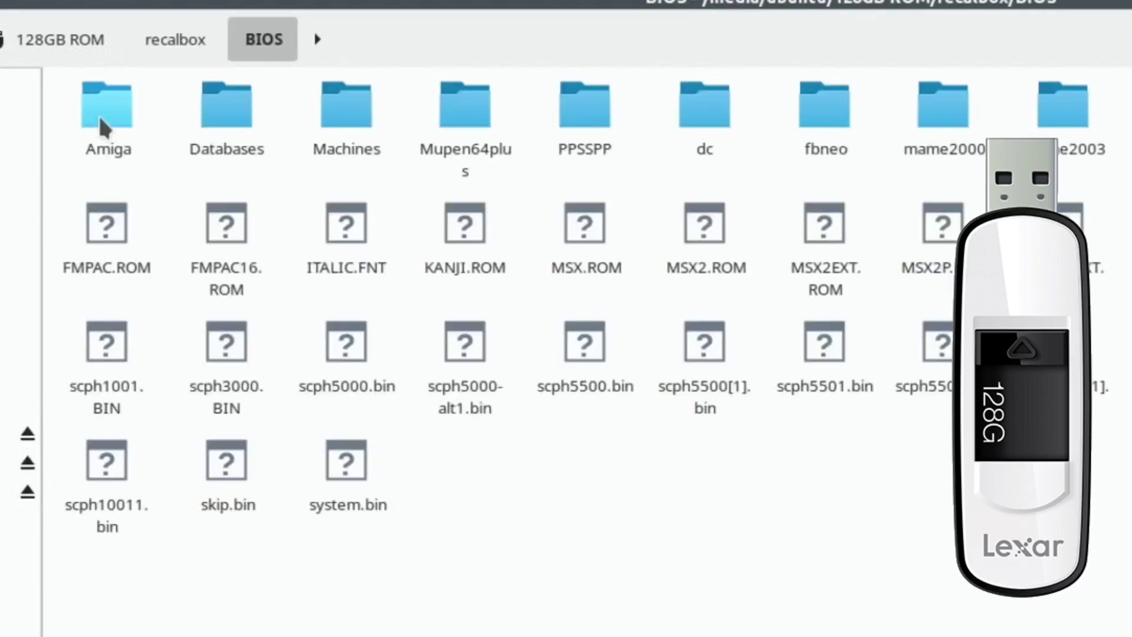
{"action": "double_click", "coordinate": [711, 121]}
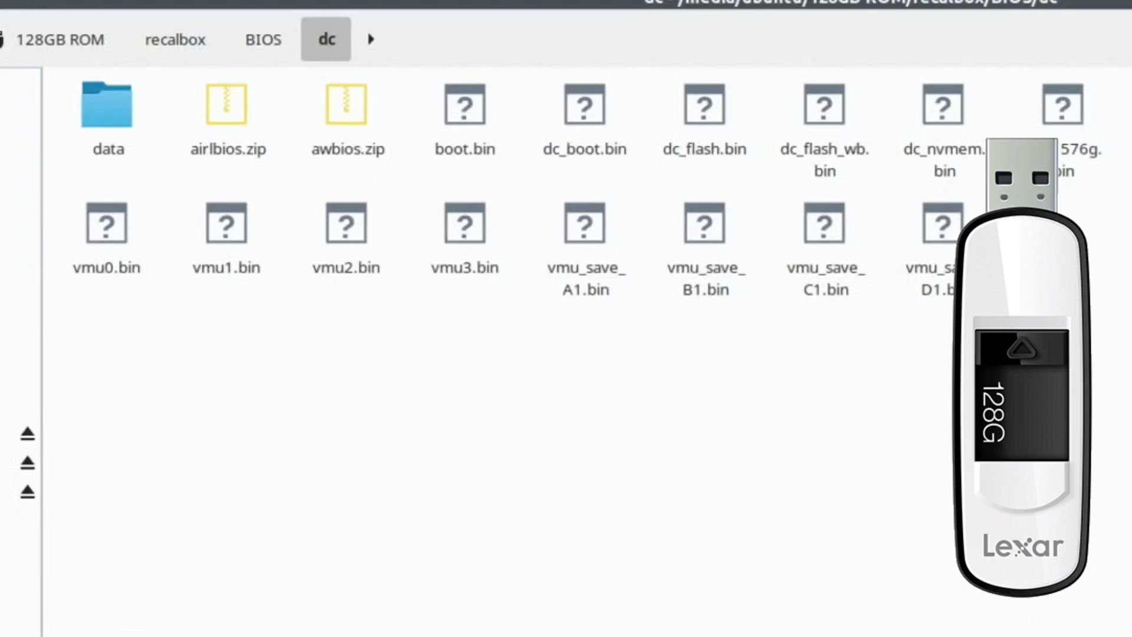
{"action": "key", "text": "alt+Up"}
{"action": "key", "text": "alt+Up"}
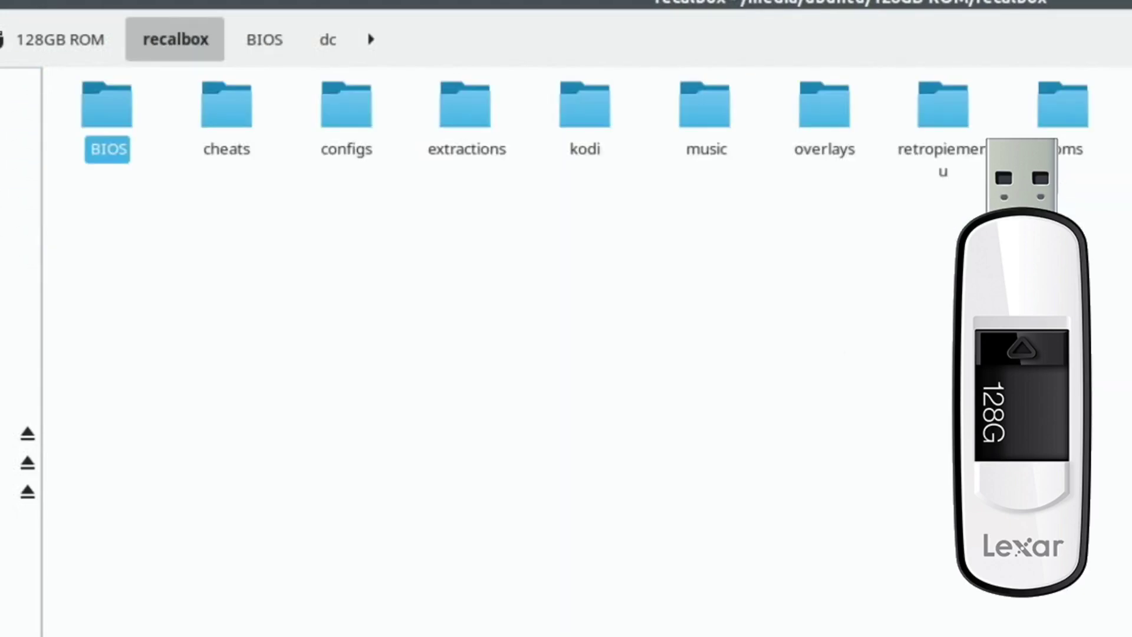
{"action": "left_click", "coordinate": [347, 232]}
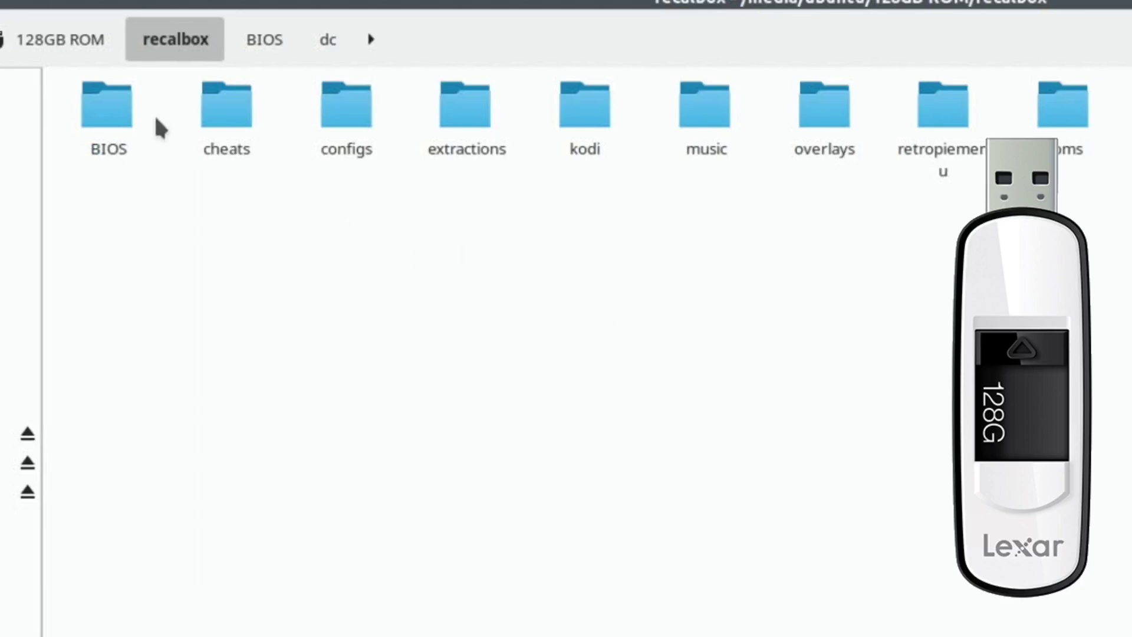
{"action": "key", "text": "alt+Up"}
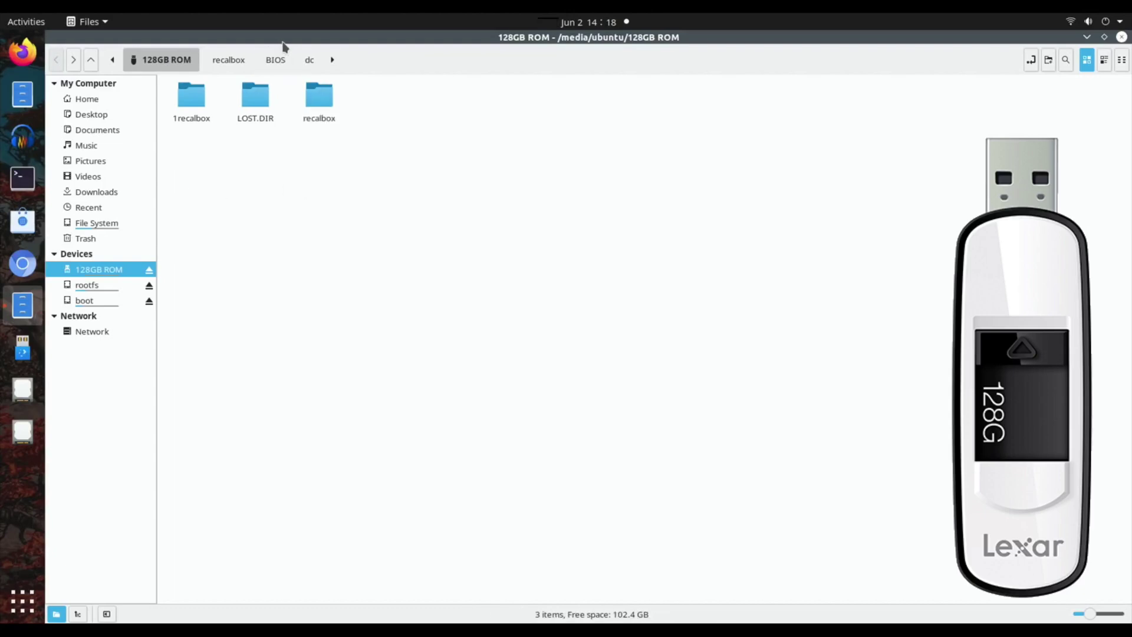
Step: Open the rootfs drive in a second window and browse into home/pi/RetroPie/roms
{"action": "key", "text": "super+Down"}
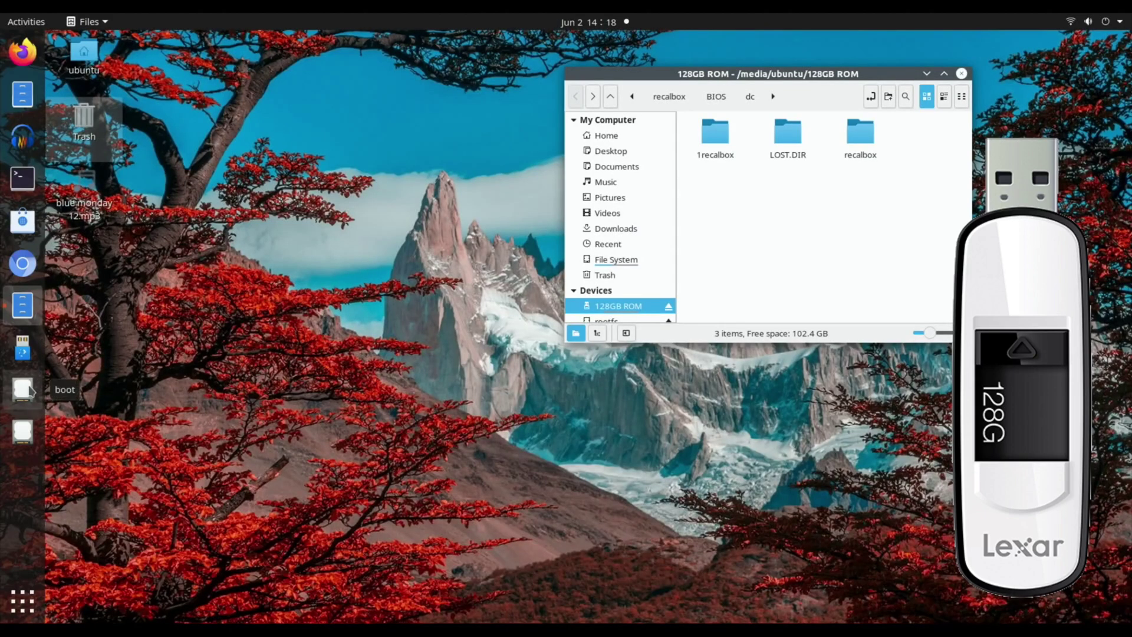
{"action": "left_click", "coordinate": [23, 432]}
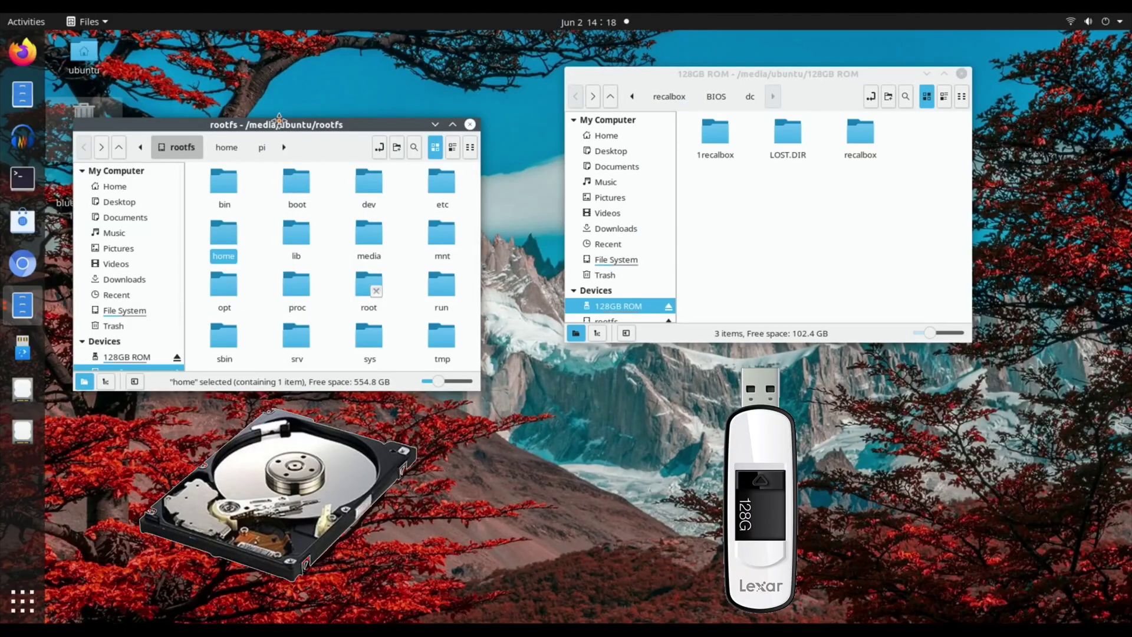
{"action": "left_click_drag", "start_coordinate": [279, 118], "coordinate": [307, 107]}
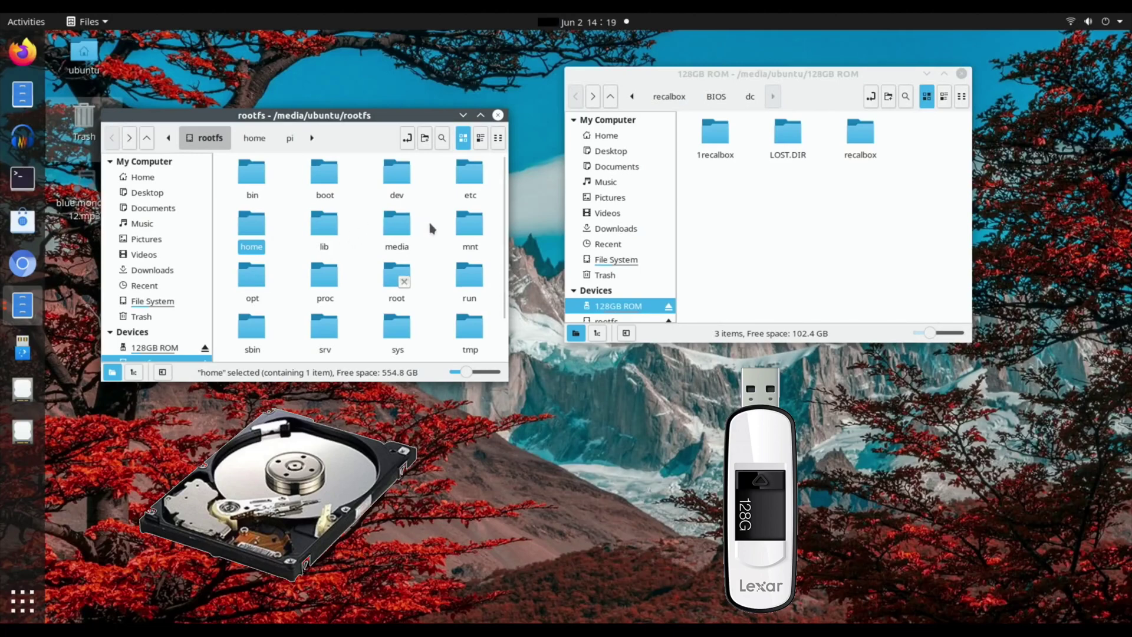
{"action": "double_click", "coordinate": [254, 227]}
{"action": "double_click", "coordinate": [252, 171]}
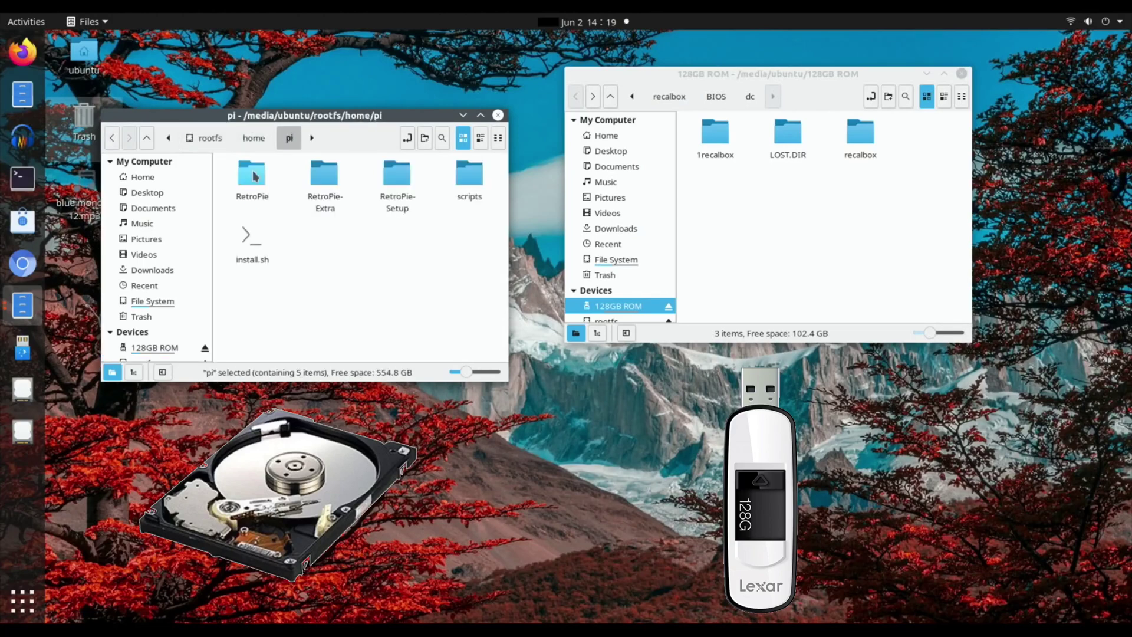
{"action": "double_click", "coordinate": [253, 175]}
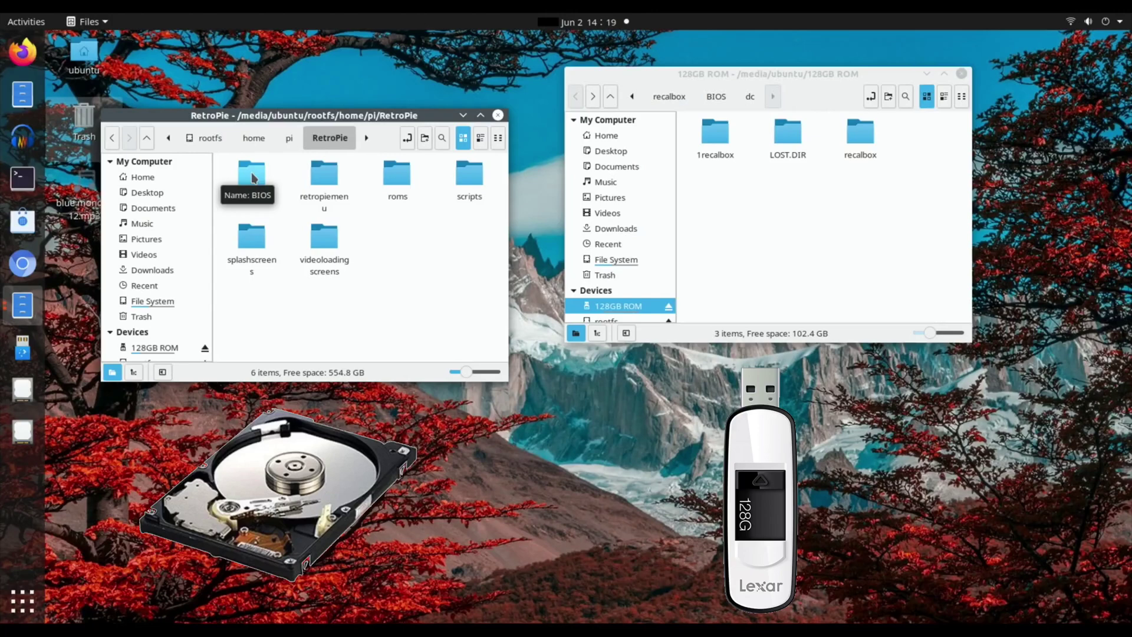
{"action": "double_click", "coordinate": [397, 174]}
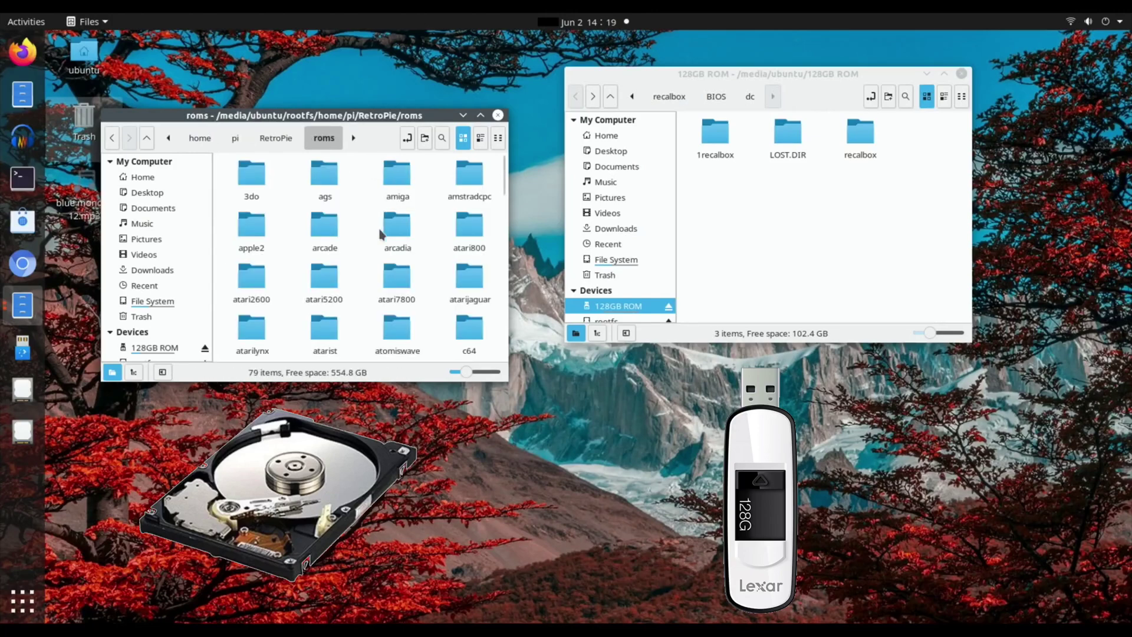
Step: Peek into the arcade folder, go back, and scroll down to the megadrive folder
{"action": "scroll", "coordinate": [383, 233], "scroll_direction": "down", "scroll_amount": 5}
{"action": "scroll", "coordinate": [380, 235], "scroll_direction": "down", "scroll_amount": 8}
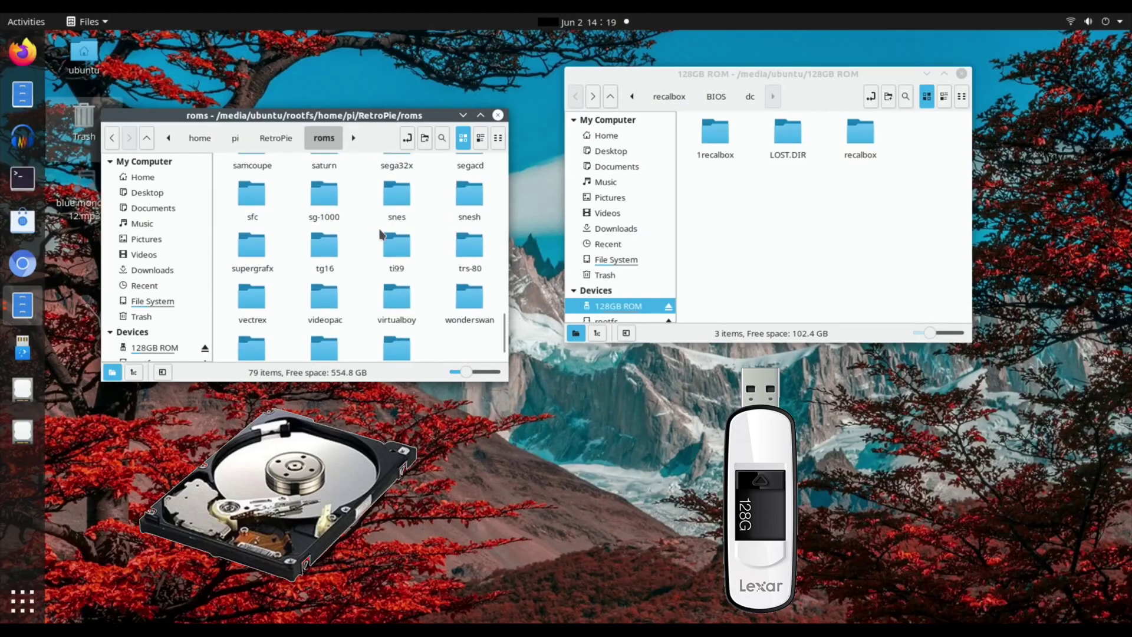
{"action": "scroll", "coordinate": [380, 234], "scroll_direction": "up", "scroll_amount": 12}
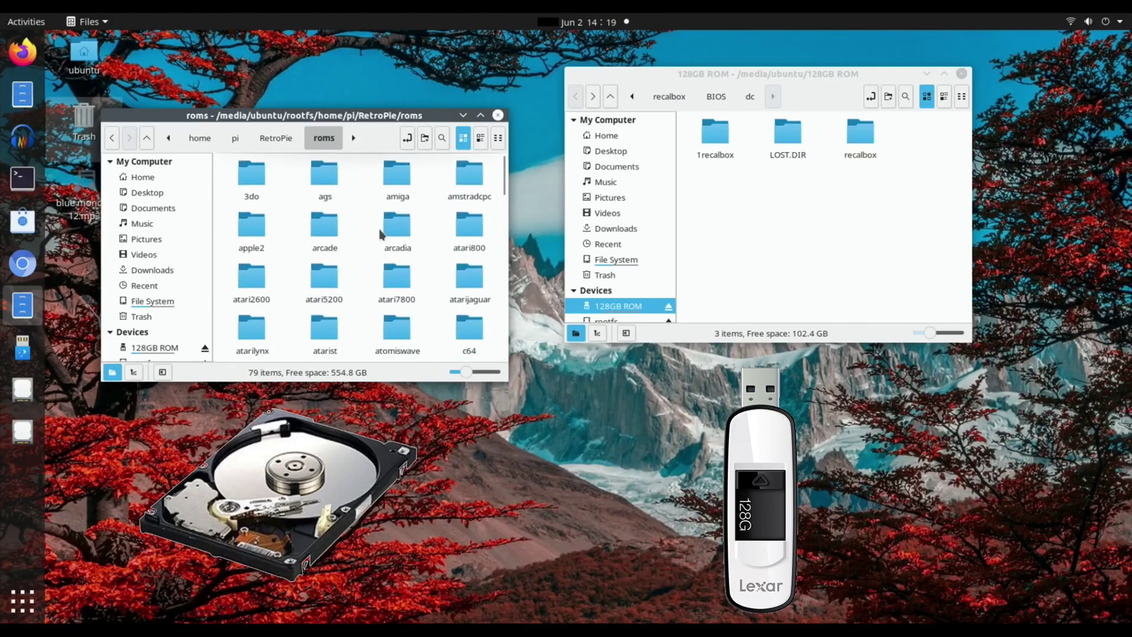
{"action": "double_click", "coordinate": [331, 231]}
{"action": "scroll", "coordinate": [333, 236], "scroll_direction": "down", "scroll_amount": 20}
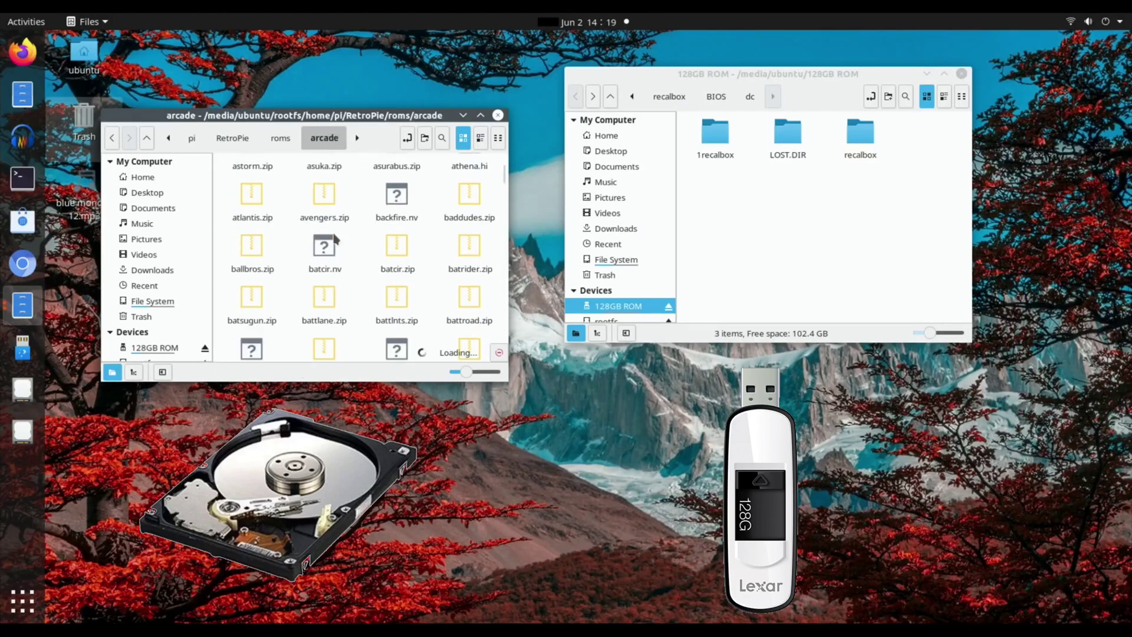
{"action": "left_click", "coordinate": [111, 139]}
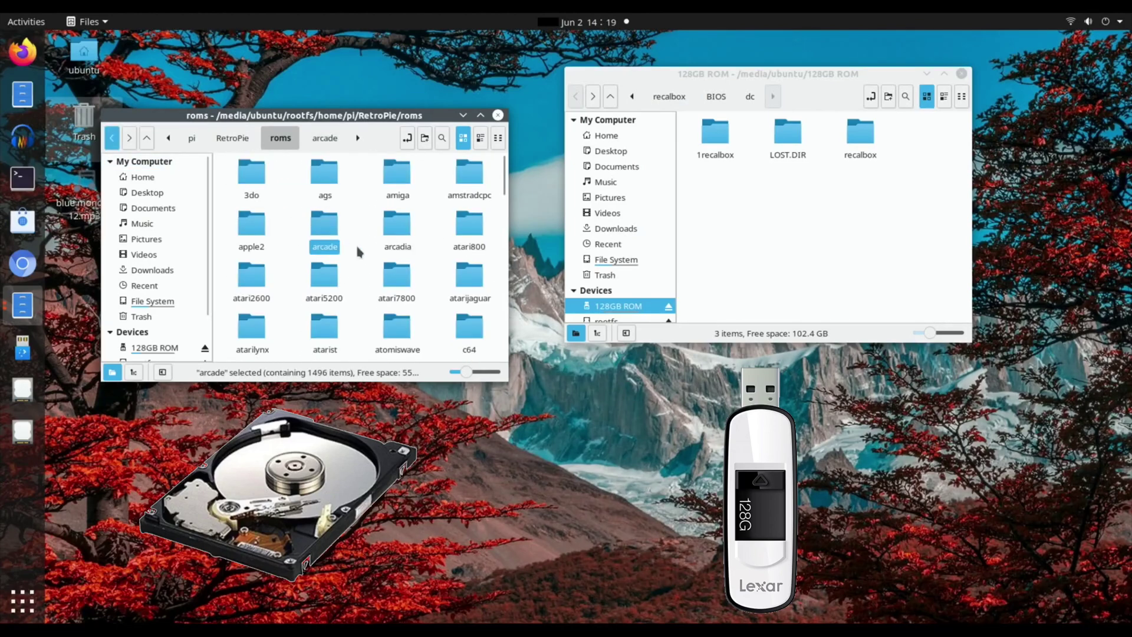
{"action": "scroll", "coordinate": [355, 242], "scroll_direction": "down", "scroll_amount": 4}
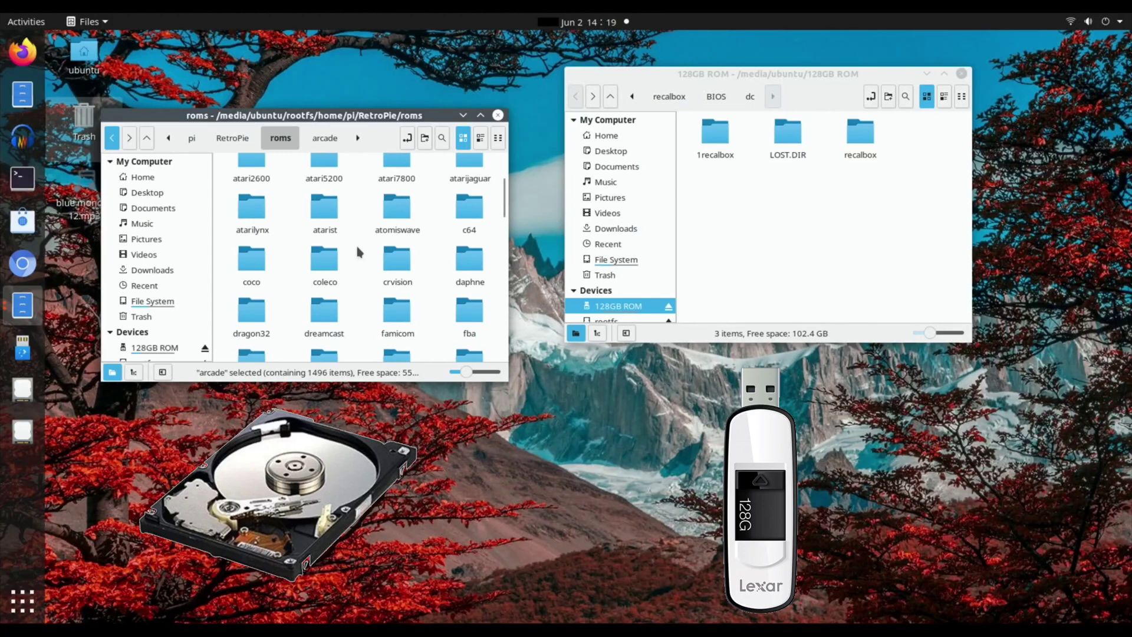
{"action": "scroll", "coordinate": [357, 248], "scroll_direction": "down", "scroll_amount": 4}
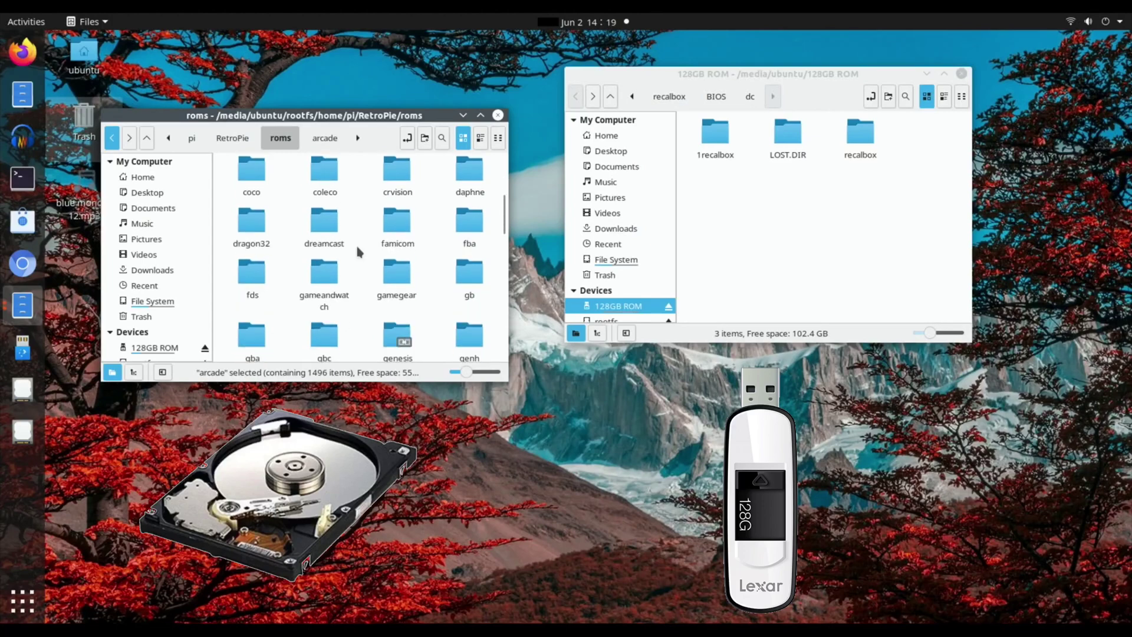
{"action": "scroll", "coordinate": [357, 252], "scroll_direction": "down", "scroll_amount": 4}
{"action": "scroll", "coordinate": [357, 252], "scroll_direction": "down", "scroll_amount": 3}
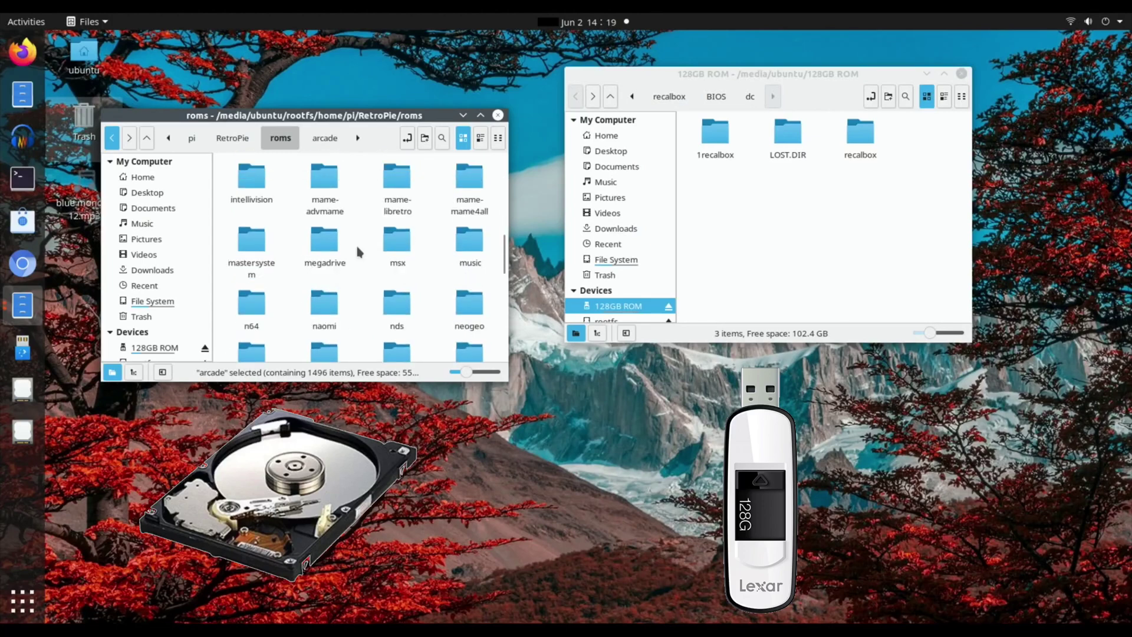
Step: Copy 3 Ninjas Kick Back (USA).zip from RetroPie's megadrive folder
{"action": "double_click", "coordinate": [323, 240]}
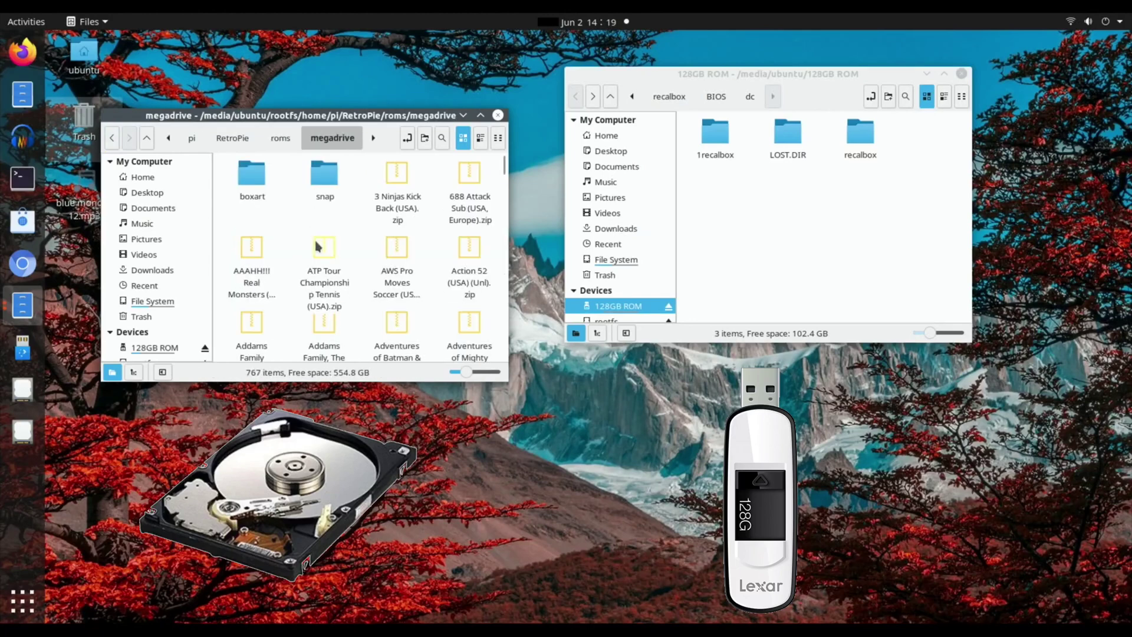
{"action": "left_click", "coordinate": [396, 177]}
{"action": "right_click", "coordinate": [397, 178]}
{"action": "left_click", "coordinate": [427, 263]}
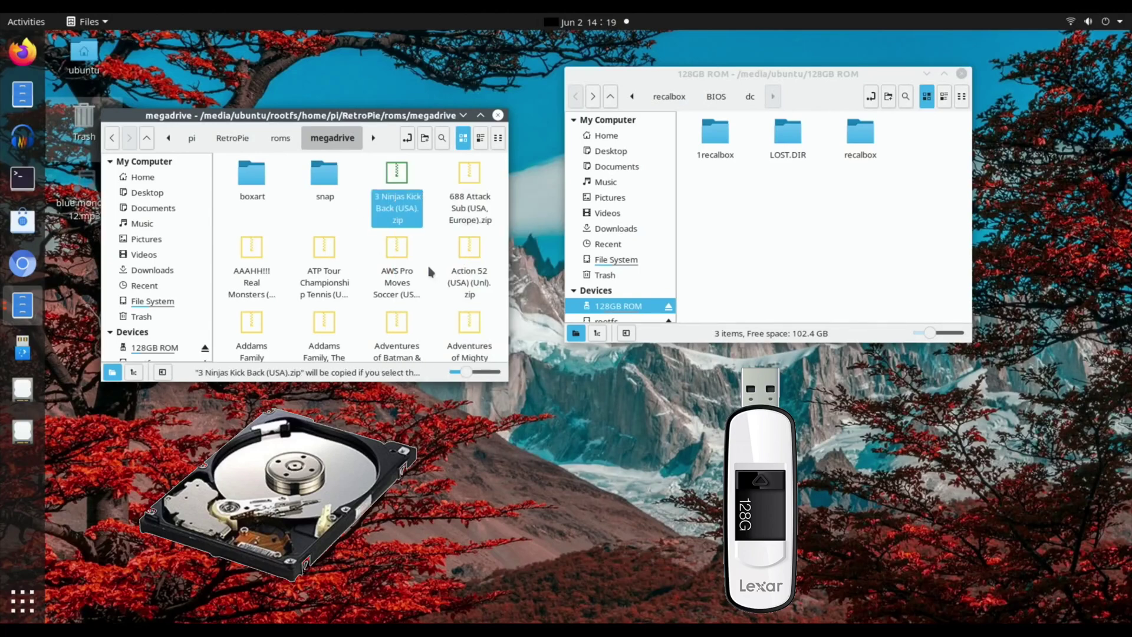
Step: Paste the zip into recalbox/roms/megadrive on the USB stick and close both Nemo windows
{"action": "double_click", "coordinate": [845, 151]}
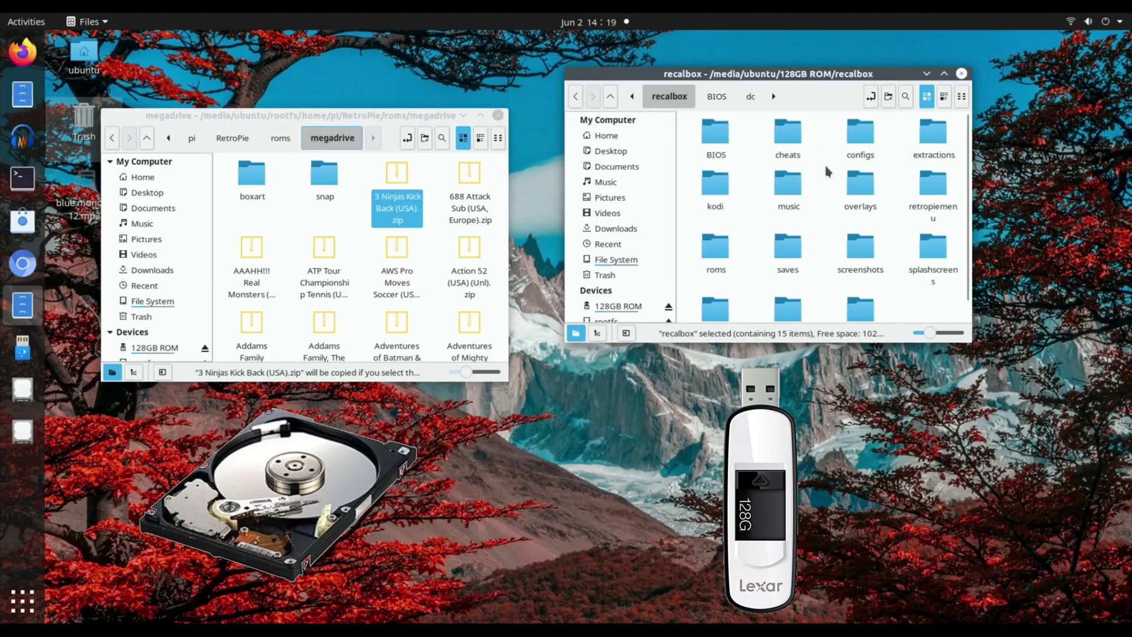
{"action": "double_click", "coordinate": [723, 249]}
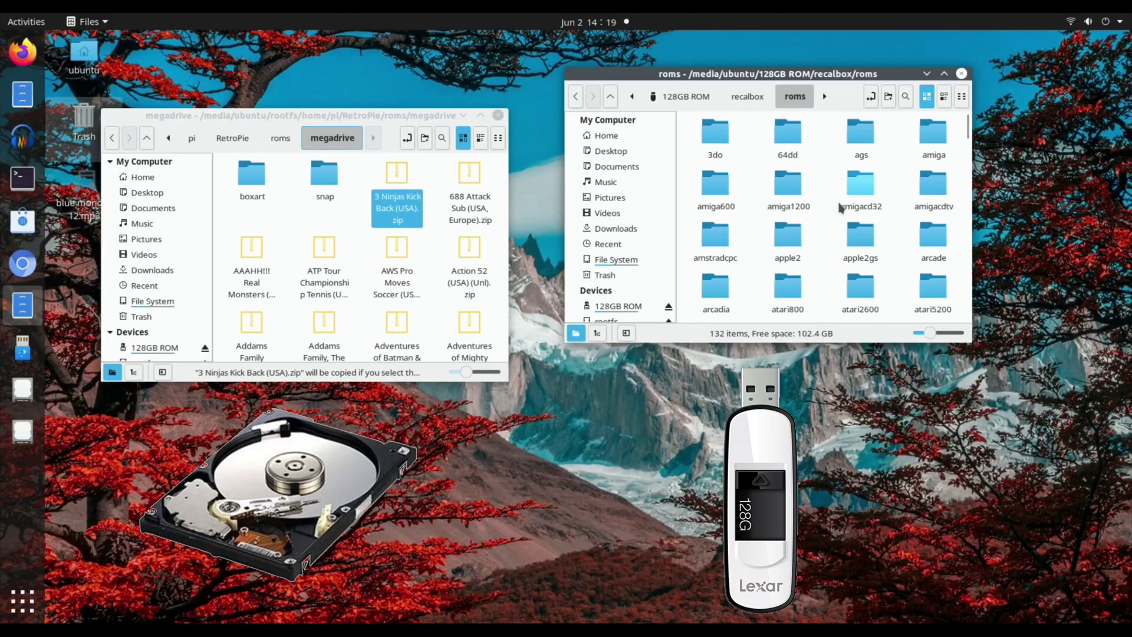
{"action": "scroll", "coordinate": [842, 206], "scroll_direction": "down", "scroll_amount": 2}
{"action": "scroll", "coordinate": [841, 207], "scroll_direction": "down", "scroll_amount": 6}
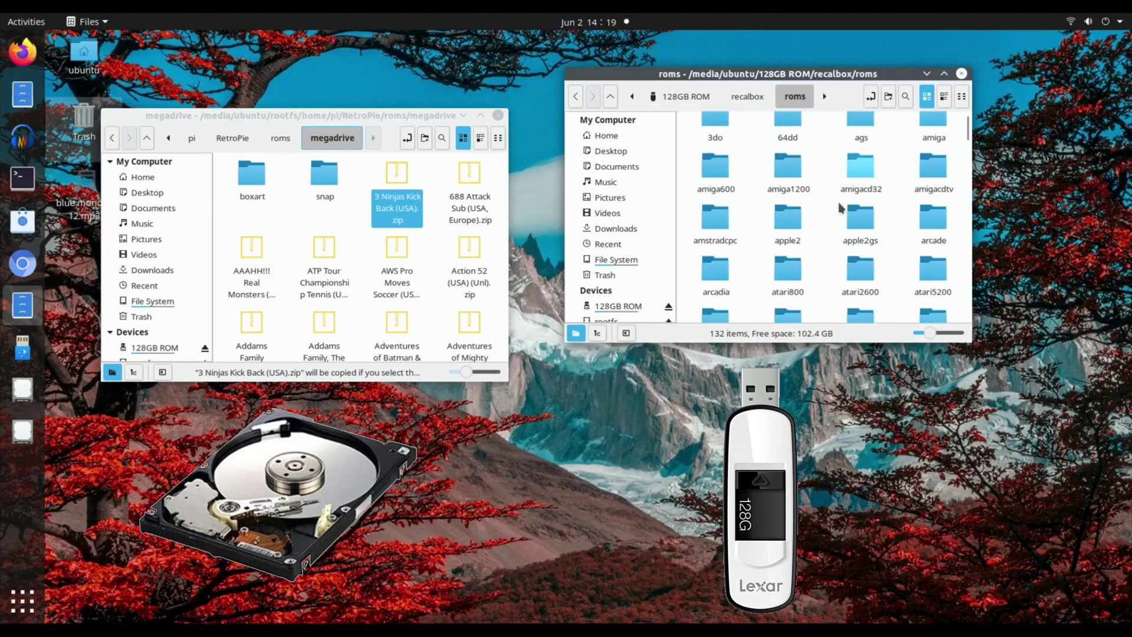
{"action": "scroll", "coordinate": [841, 207], "scroll_direction": "down", "scroll_amount": 3}
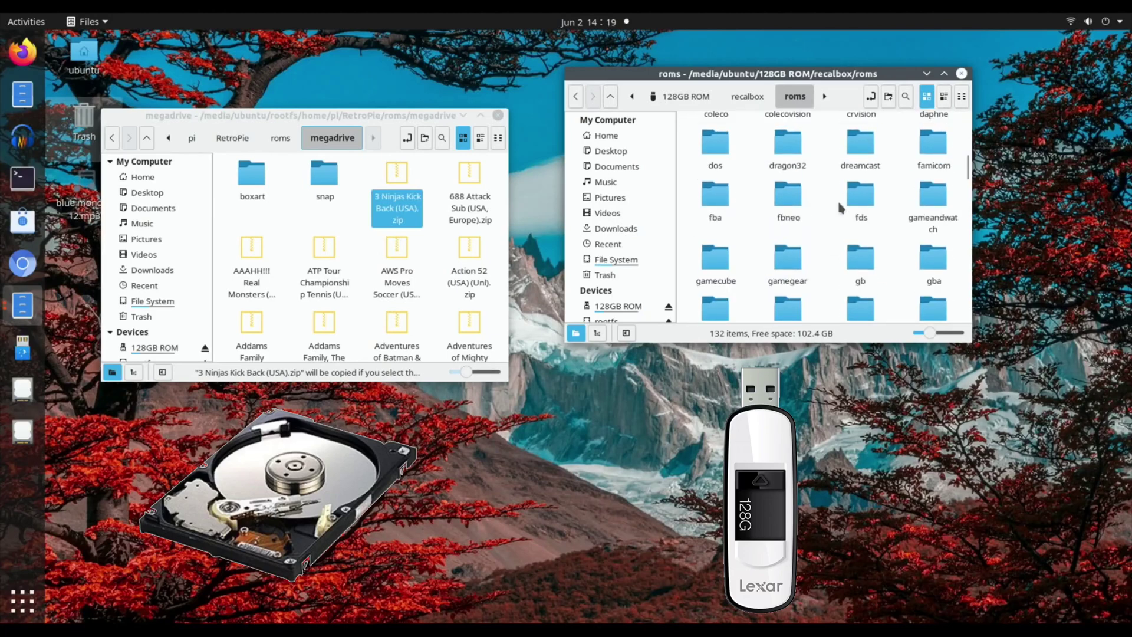
{"action": "scroll", "coordinate": [841, 207], "scroll_direction": "down", "scroll_amount": 1}
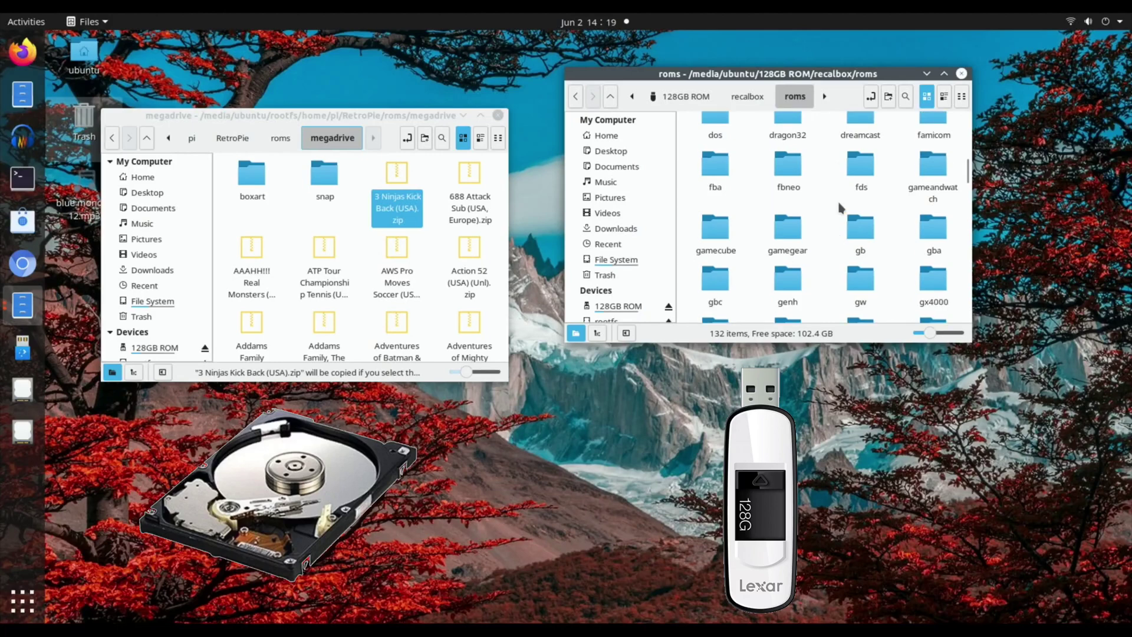
{"action": "scroll", "coordinate": [841, 208], "scroll_direction": "down", "scroll_amount": 7}
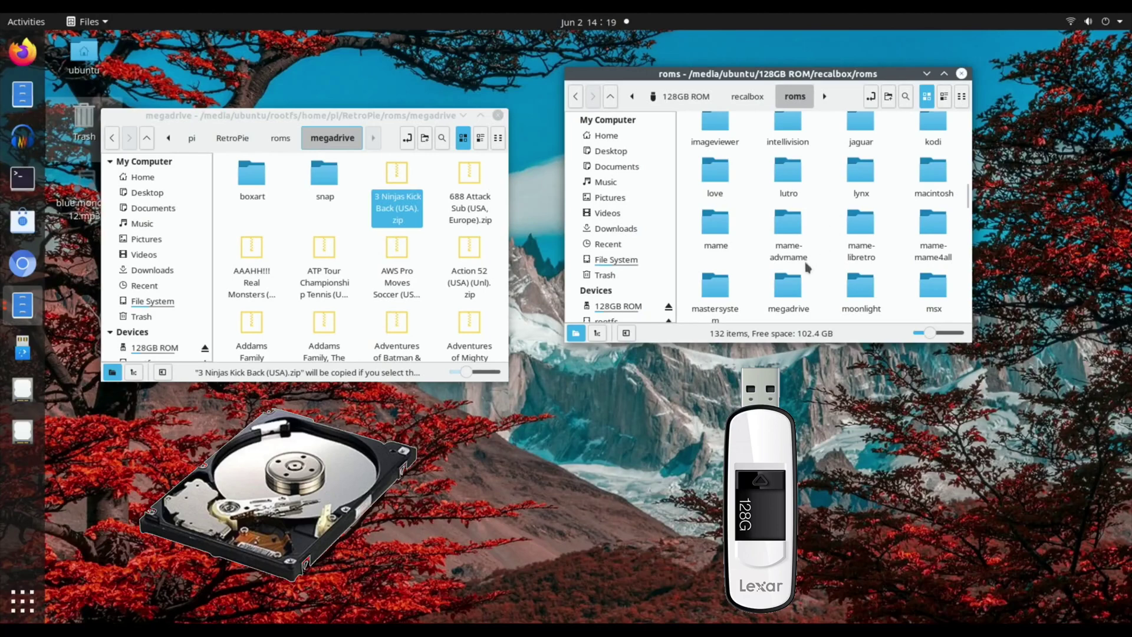
{"action": "double_click", "coordinate": [788, 285]}
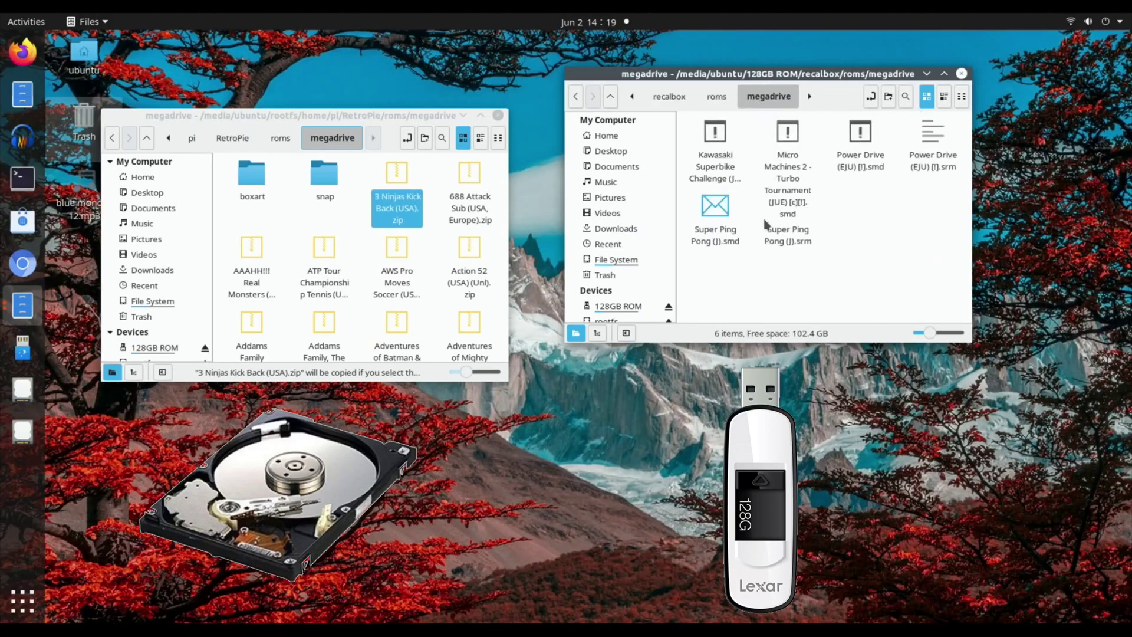
{"action": "right_click", "coordinate": [753, 274]}
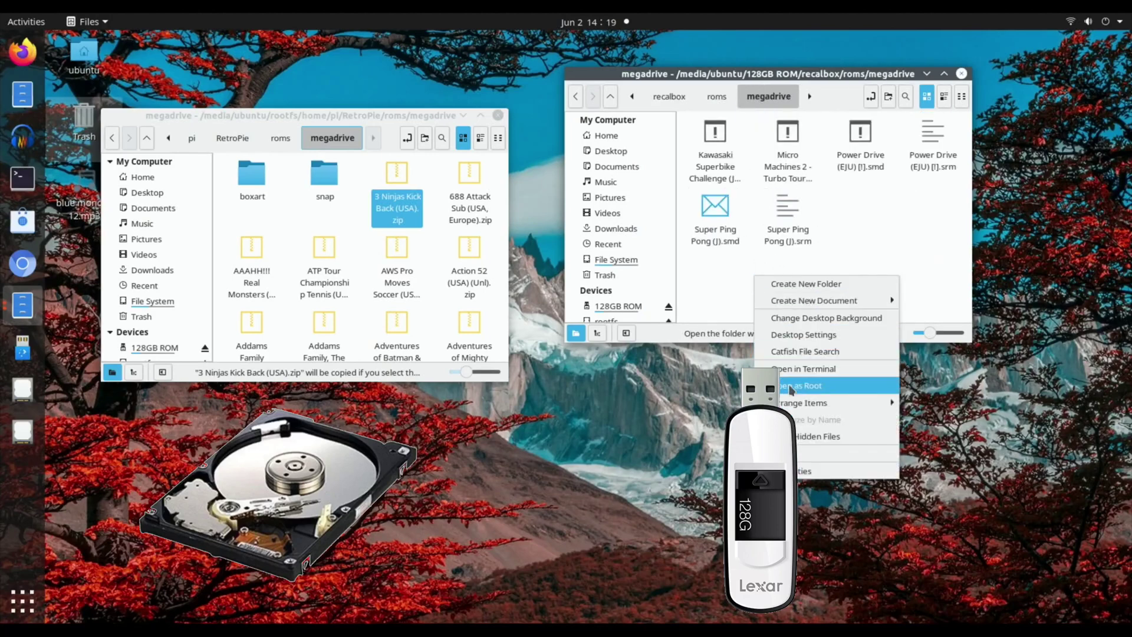
{"action": "left_click", "coordinate": [785, 453]}
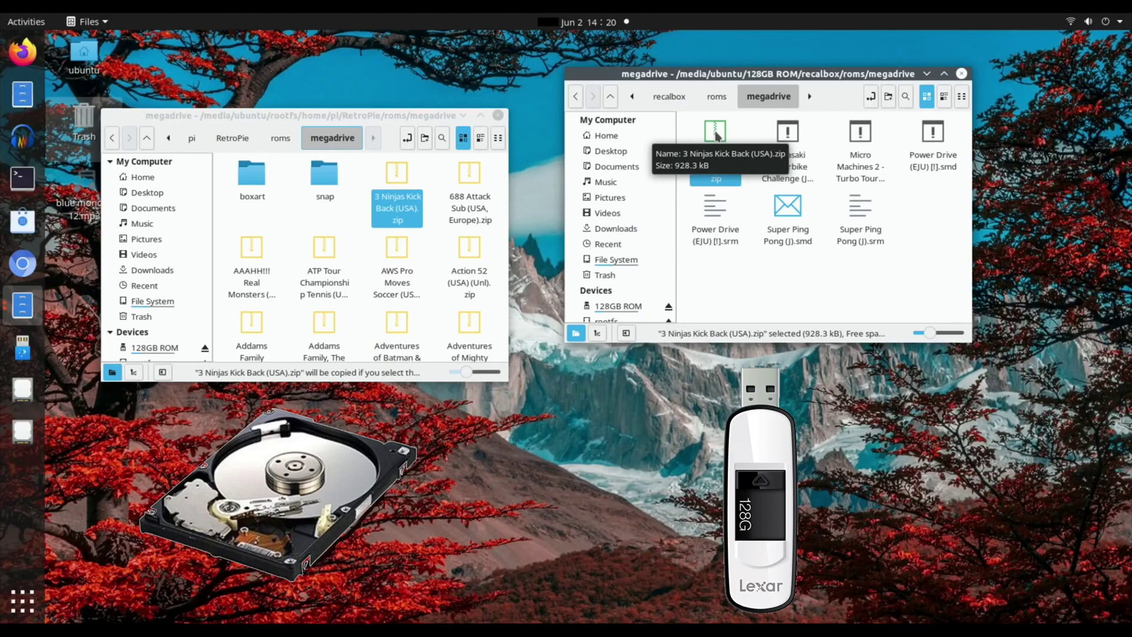
{"action": "left_click", "coordinate": [749, 273]}
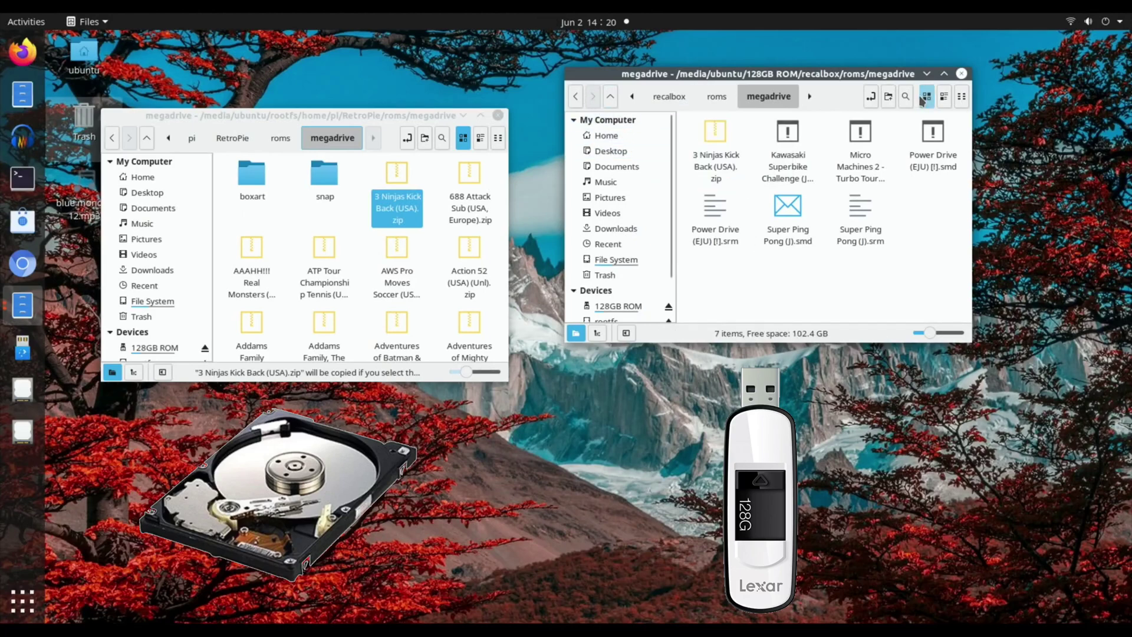
{"action": "left_click", "coordinate": [961, 74]}
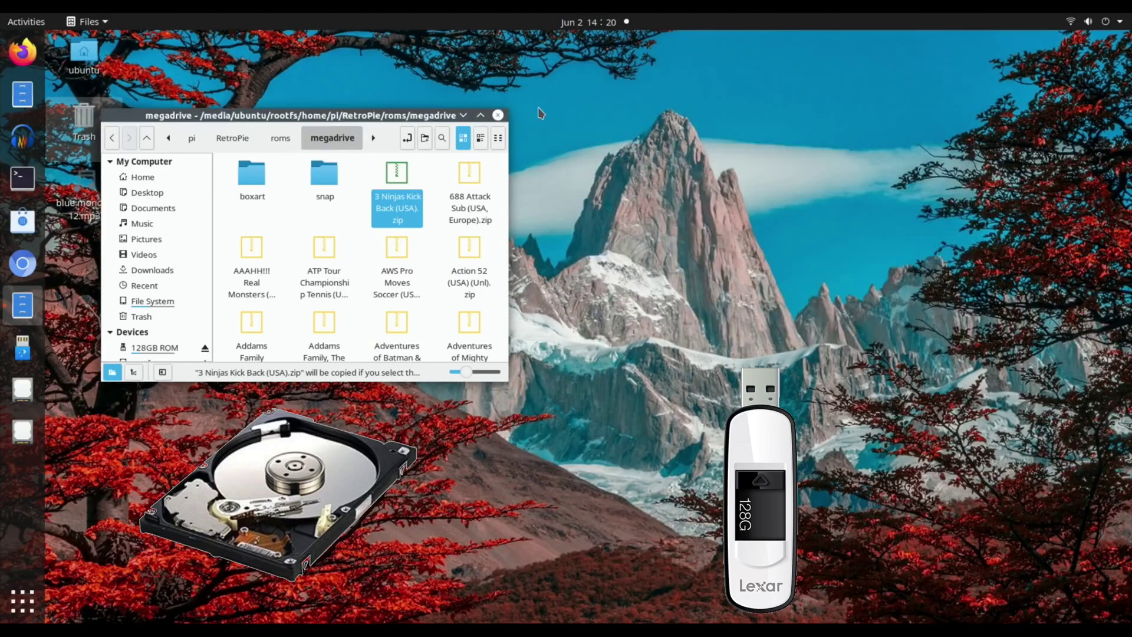
{"action": "left_click", "coordinate": [498, 115]}
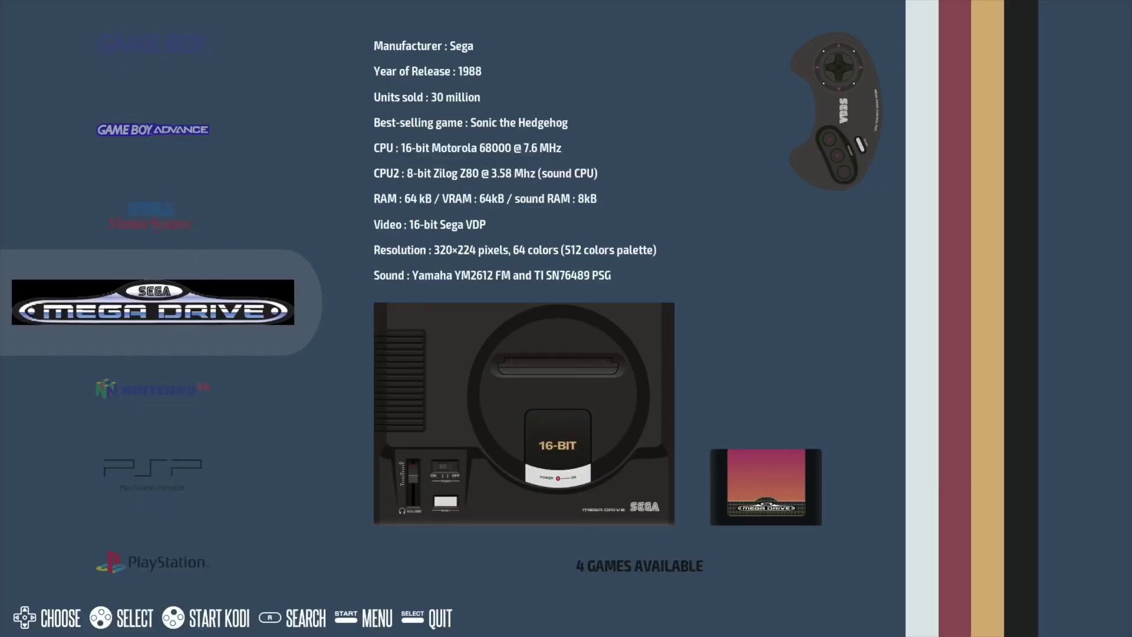
Step: Open Sega Saturn and launch 022 Road Rash (U), triggering the libretro/yabause missing-BIOS warning
{"action": "key", "text": "Down"}
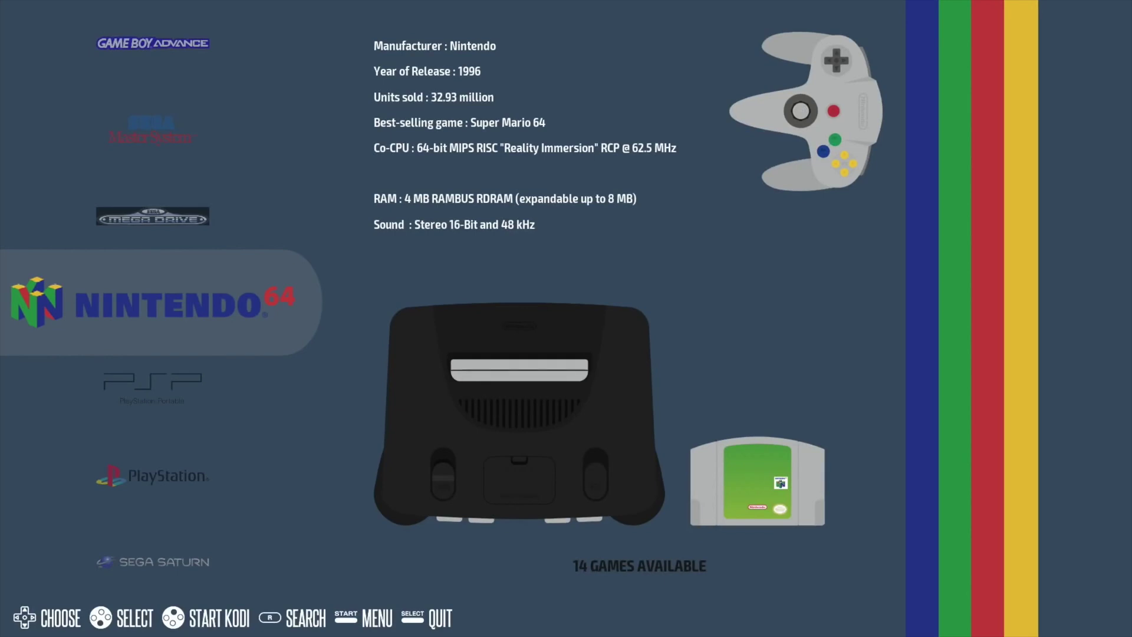
{"action": "key", "text": "Down"}
{"action": "key", "text": "Down"}
{"action": "key", "text": "Down"}
{"action": "key", "text": "Down"}
{"action": "key", "text": "Down"}
{"action": "key", "text": "Down"}
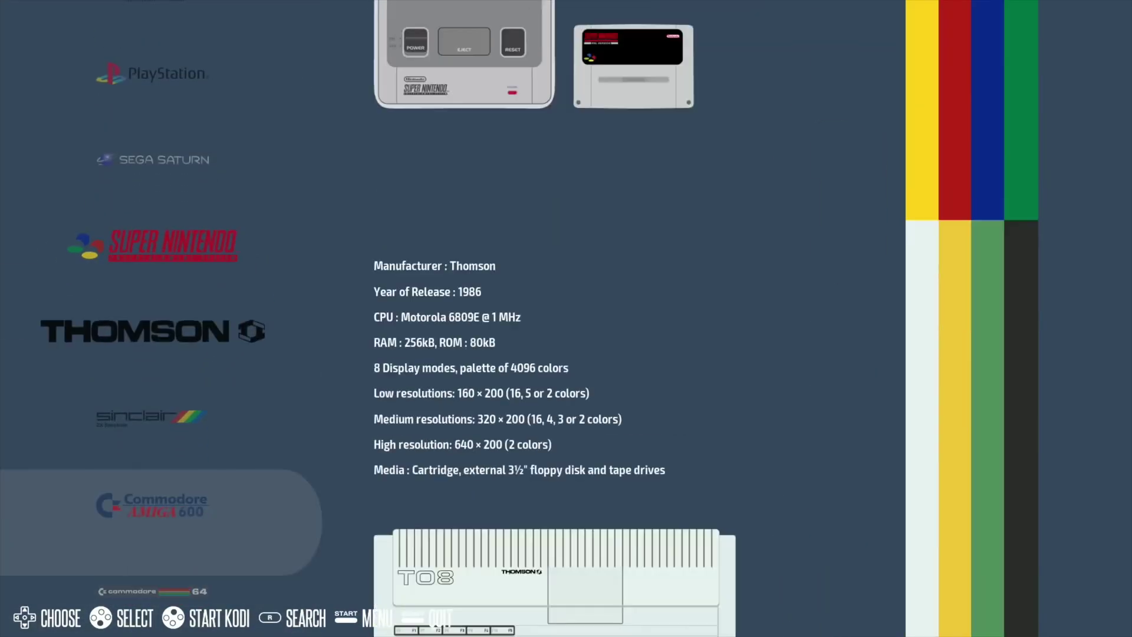
{"action": "key", "text": "Up"}
{"action": "key", "text": "Up"}
{"action": "key", "text": "Up"}
{"action": "key", "text": "Up"}
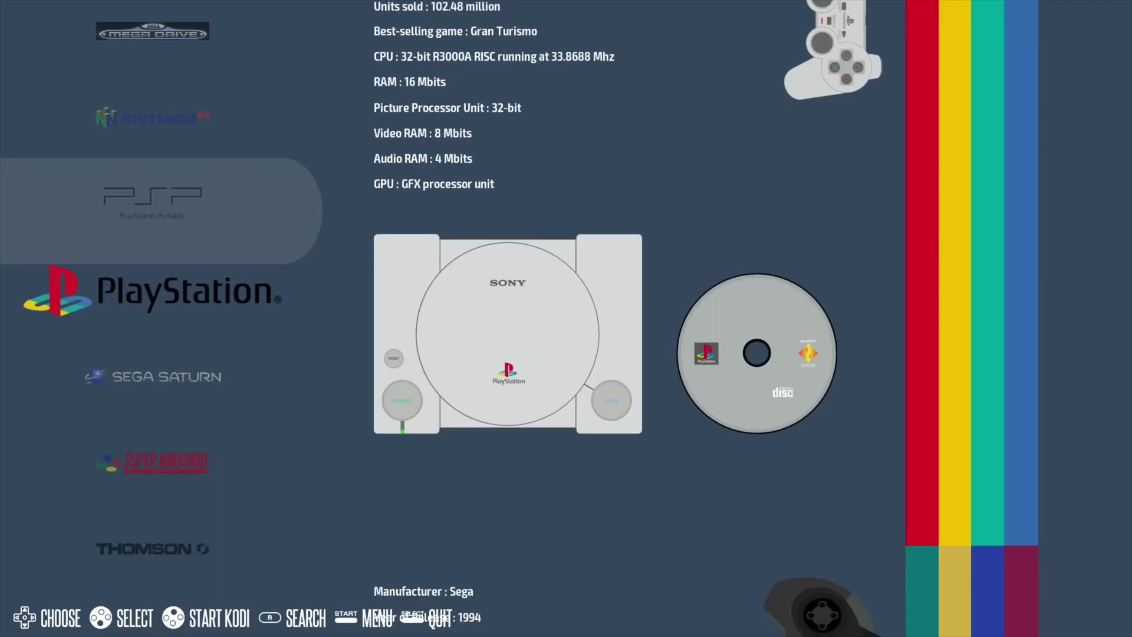
{"action": "key", "text": "Down"}
{"action": "key", "text": "Return"}
{"action": "key", "text": "Down"}
{"action": "key", "text": "Return"}
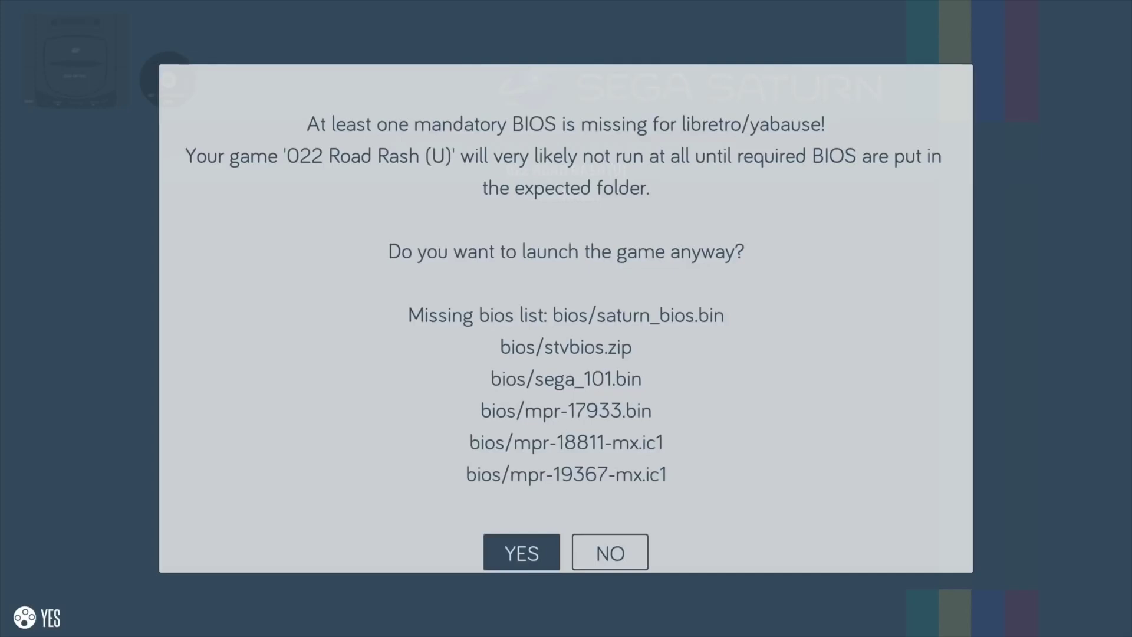
Step: Decline the Saturn launch without BIOS and browse back down the console carousel
{"action": "key", "text": "Right"}
{"action": "key", "text": "Return"}
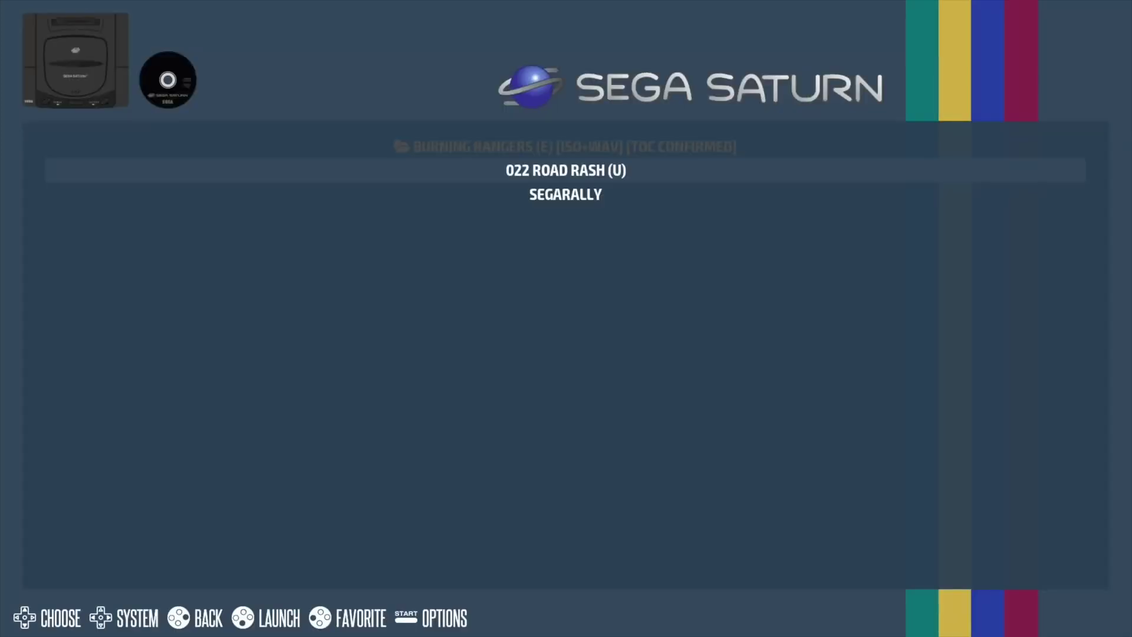
{"action": "key", "text": "BackSpace"}
{"action": "key", "text": "Down"}
{"action": "key", "text": "Down"}
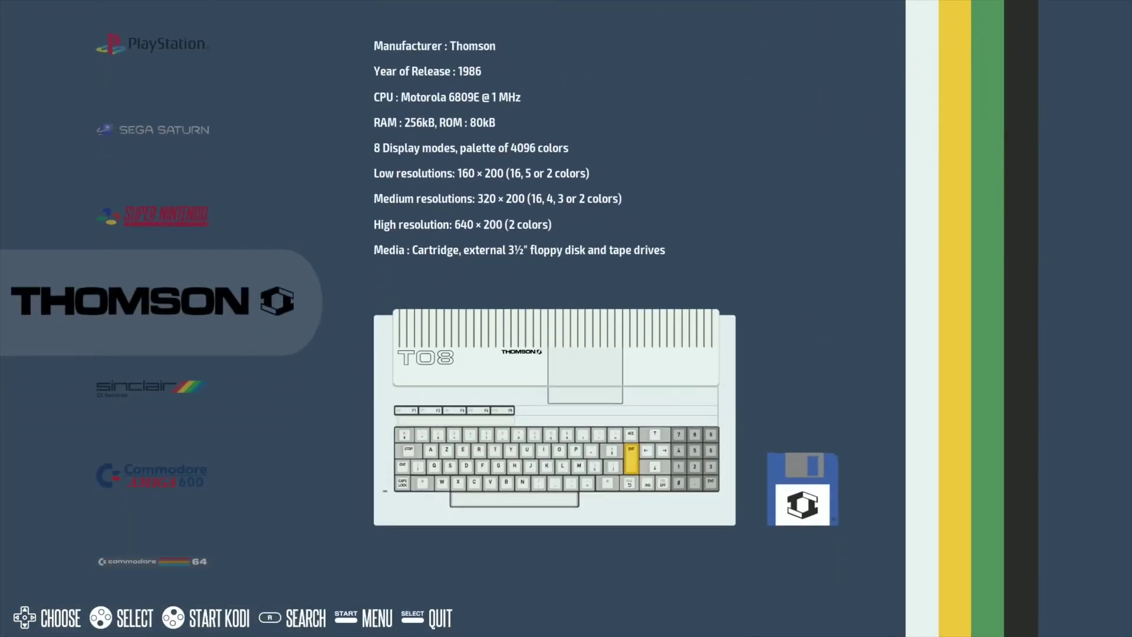
{"action": "key", "text": "Down"}
{"action": "key", "text": "Down"}
{"action": "key", "text": "Down"}
{"action": "key", "text": "Down"}
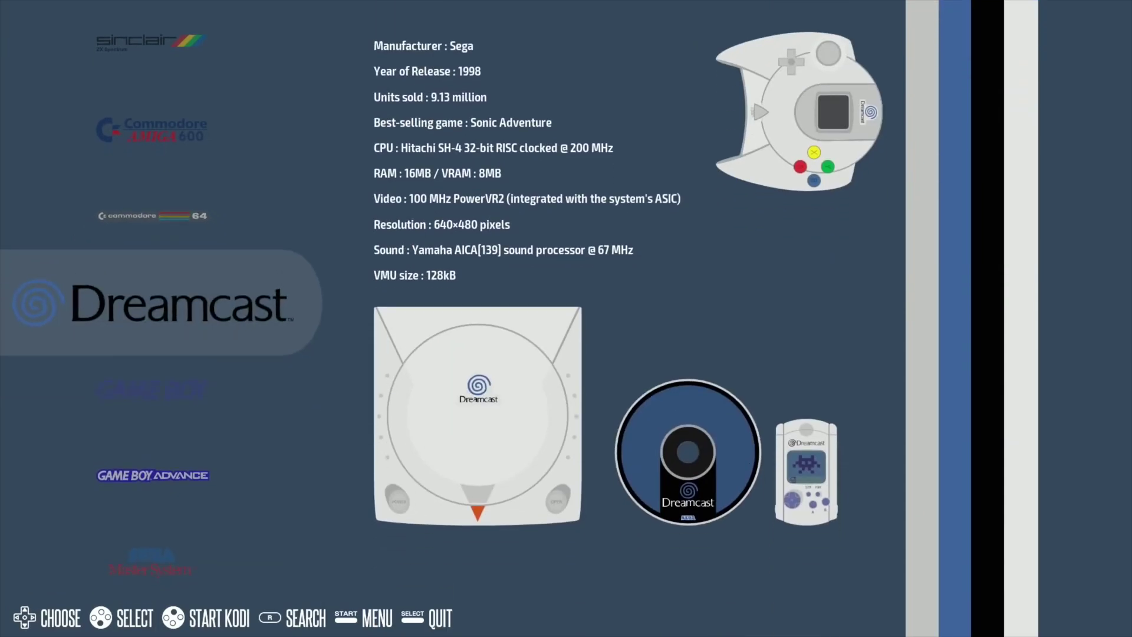
{"action": "key", "text": "Down"}
{"action": "key", "text": "Down"}
{"action": "key", "text": "Down"}
{"action": "key", "text": "Down"}
{"action": "key", "text": "Down"}
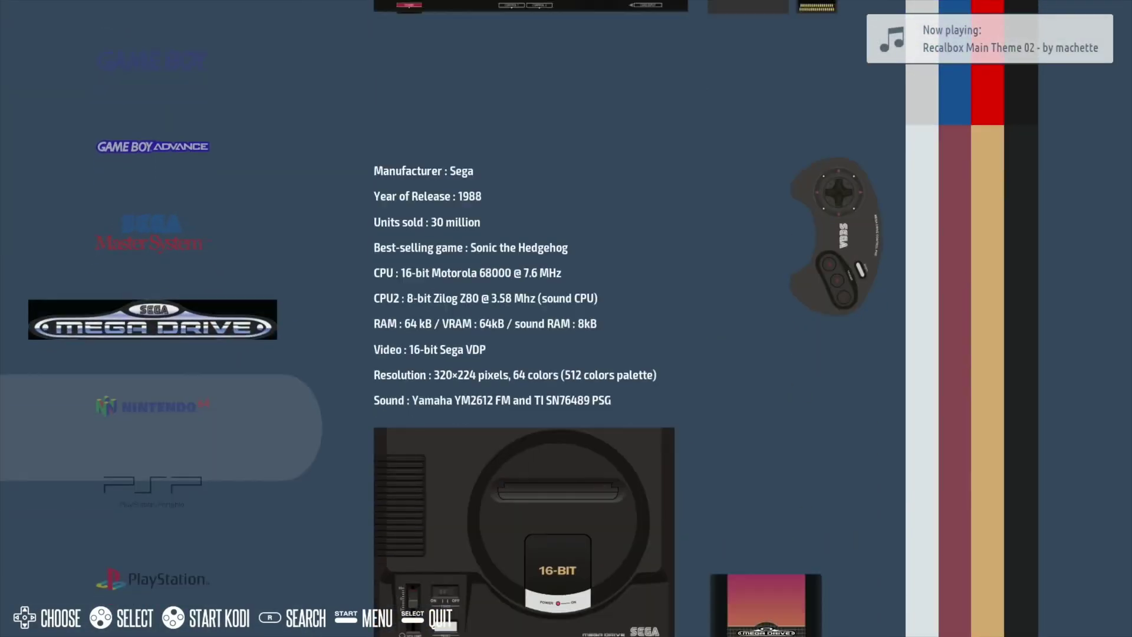
Step: Decline launching a PlayStation game without BIOS, then settle on the PSP system
{"action": "key", "text": "Down"}
{"action": "key", "text": "Down"}
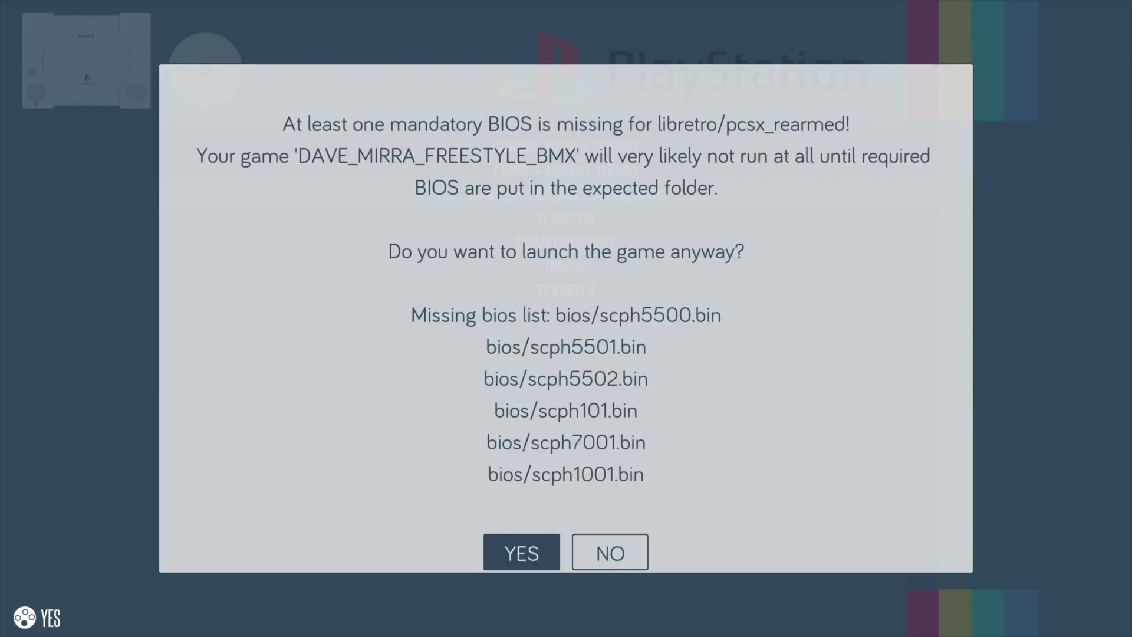
{"action": "key", "text": "Right"}
{"action": "key", "text": "Return"}
{"action": "key", "text": "Escape"}
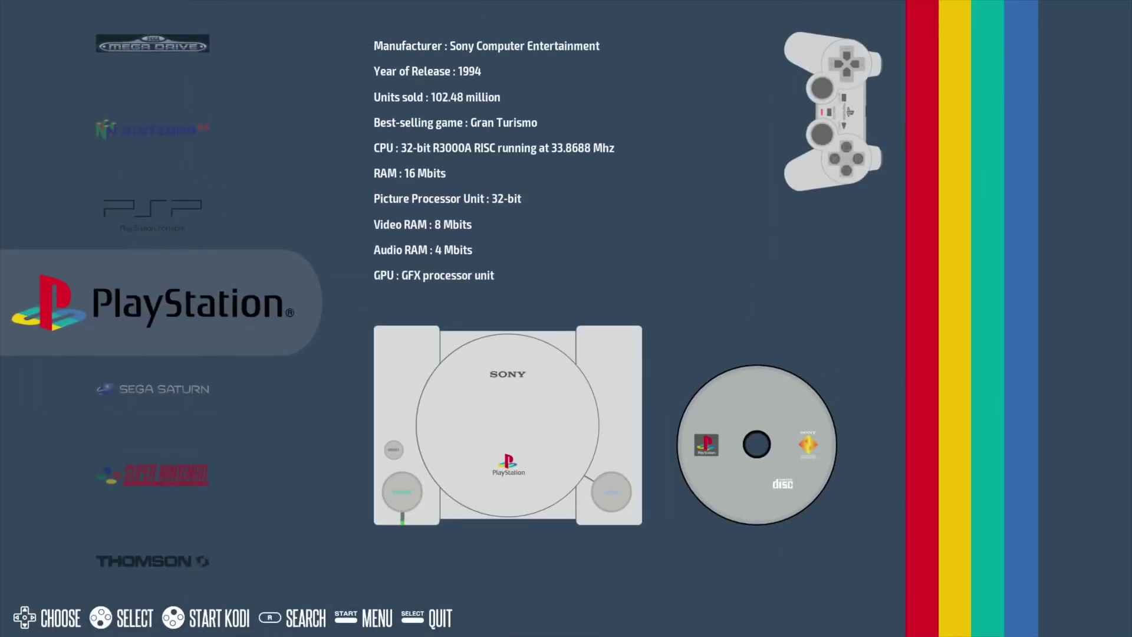
{"action": "key", "text": "Up"}
{"action": "key", "text": "Up"}
{"action": "key", "text": "Up"}
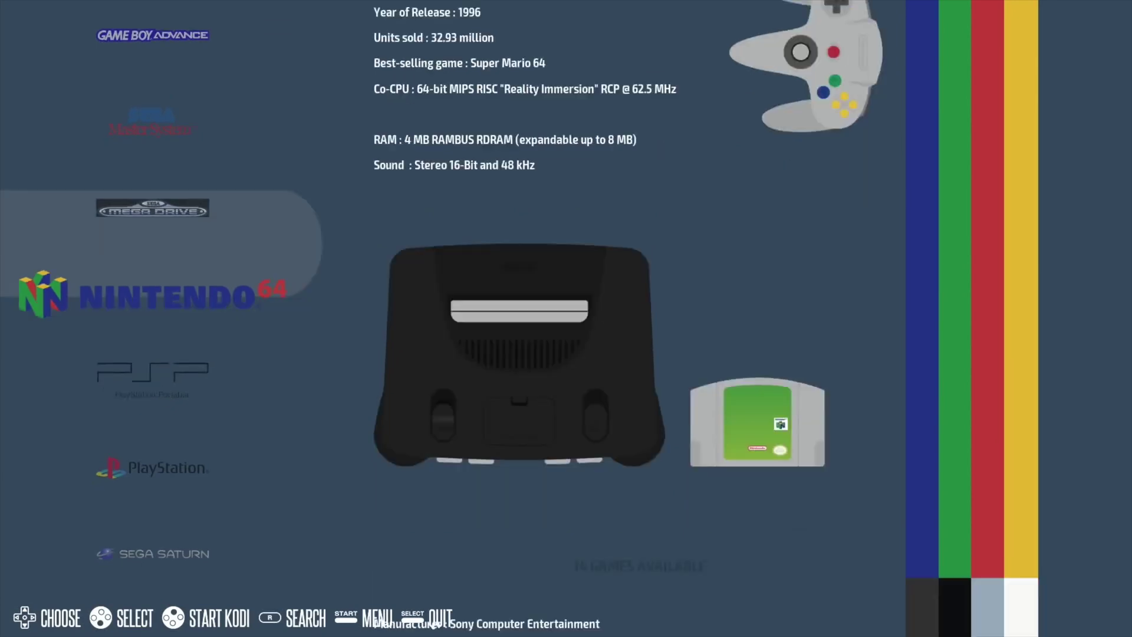
{"action": "key", "text": "Down"}
{"action": "key", "text": "Down"}
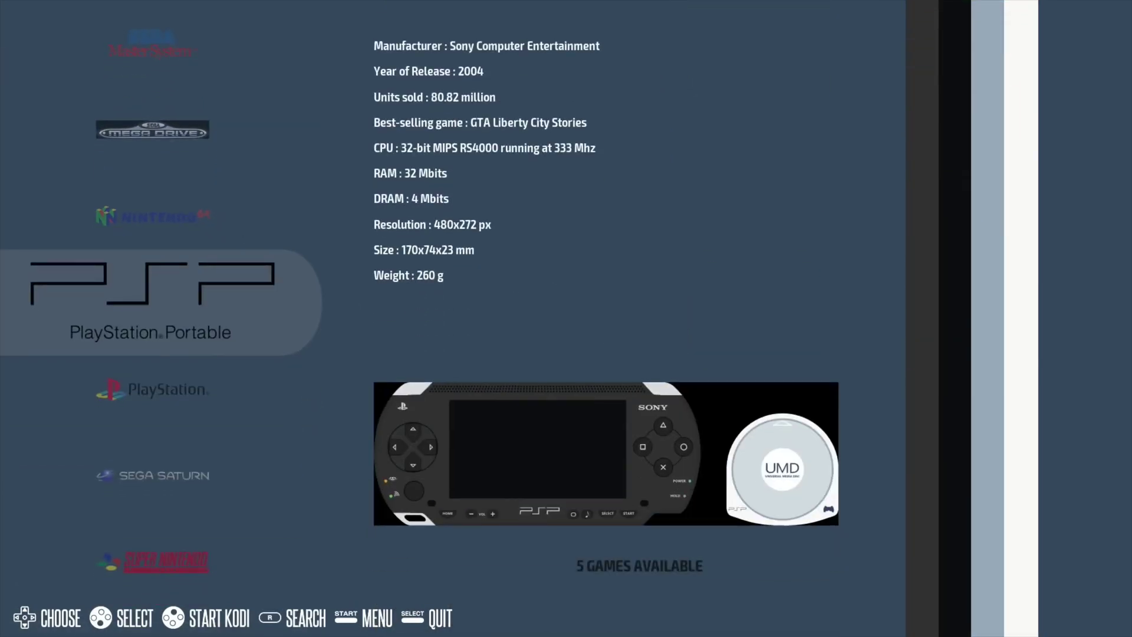
Step: Open the PSP system's list of five games
{"action": "key", "text": "Return"}
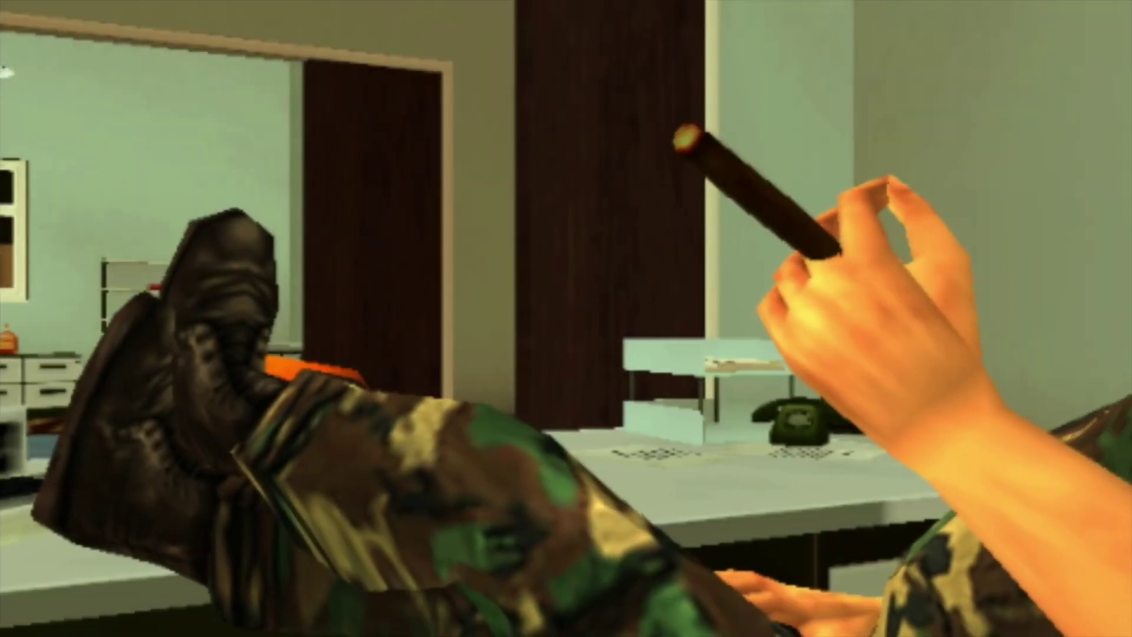
Step: Skip the cutscene and ride the motorbike around the base lot and grass
{"action": "key", "text": "z"}
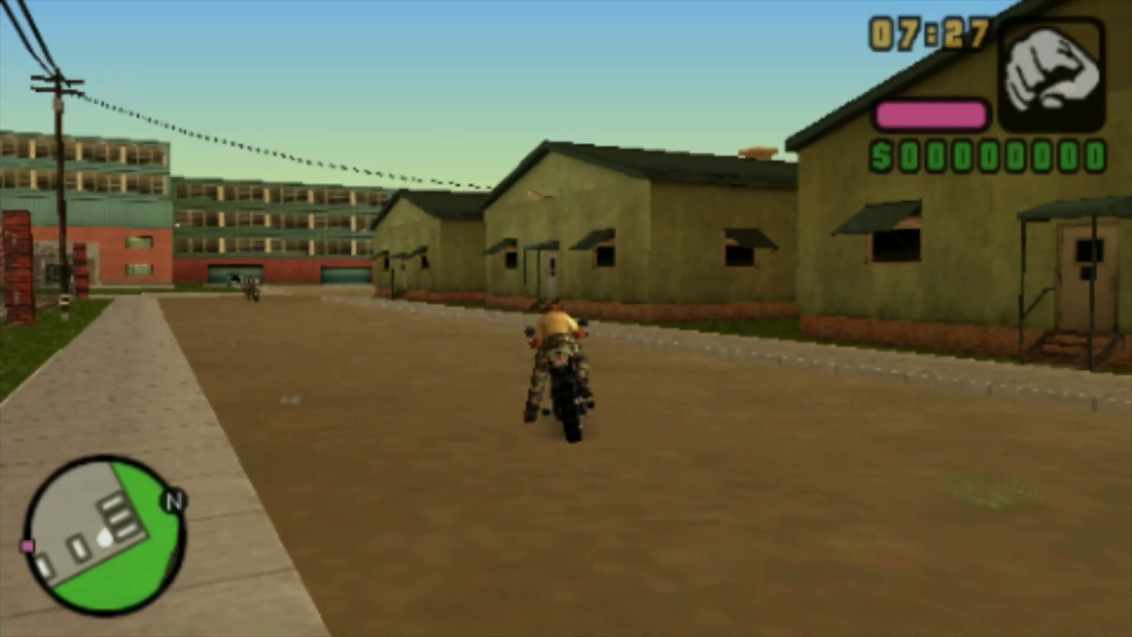
{"action": "key", "text": "z"}
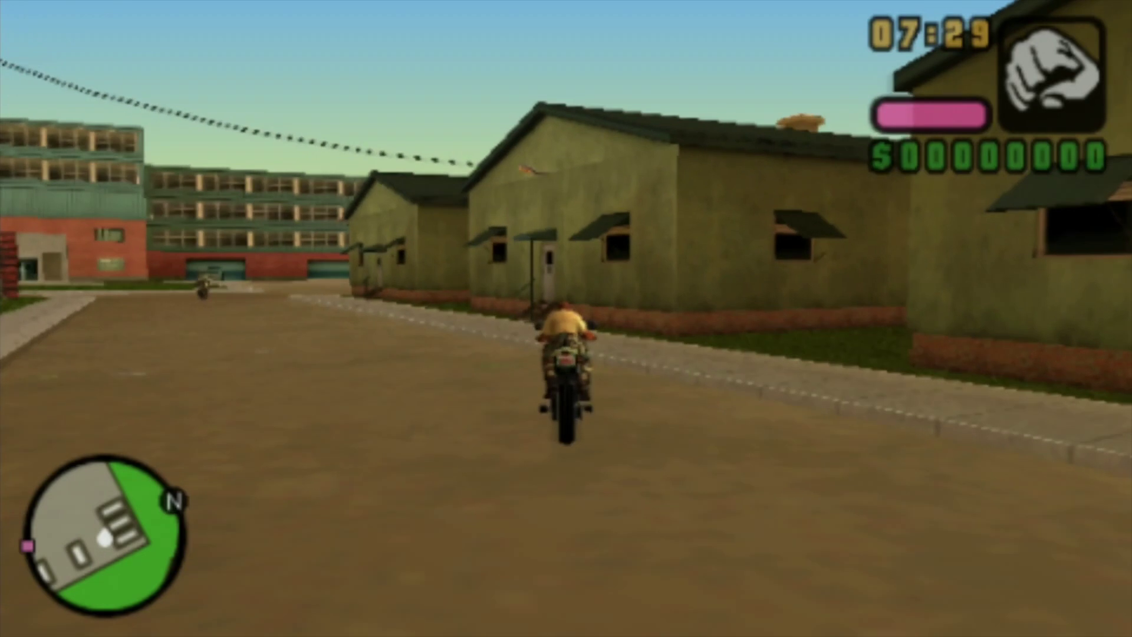
{"action": "key", "text": "z"}
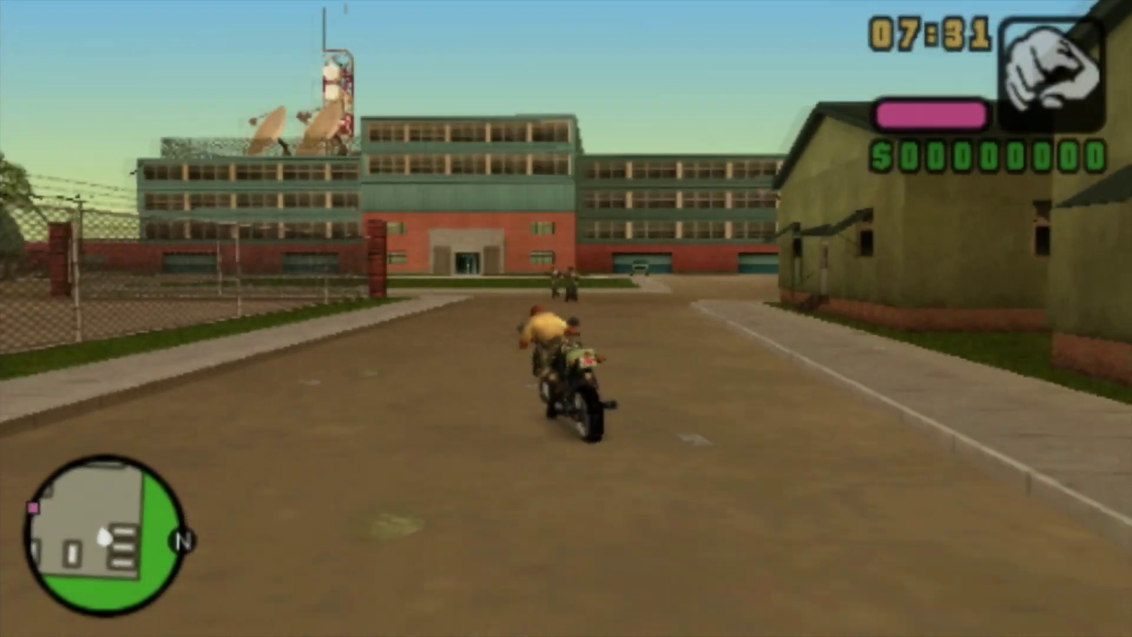
{"action": "key", "text": "z"}
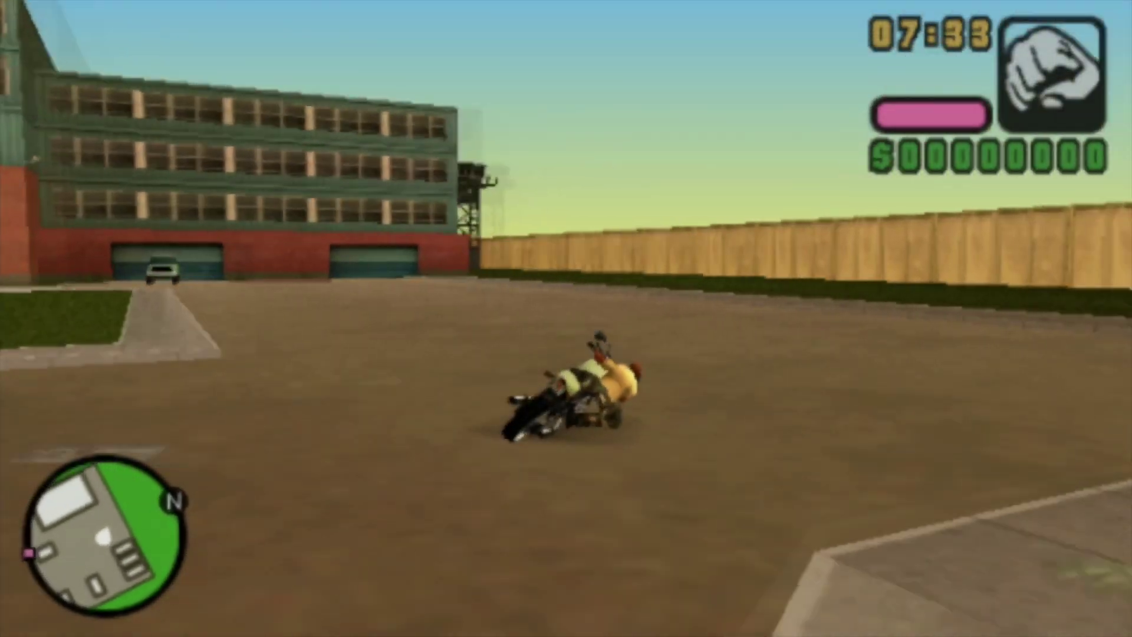
{"action": "key", "text": "z"}
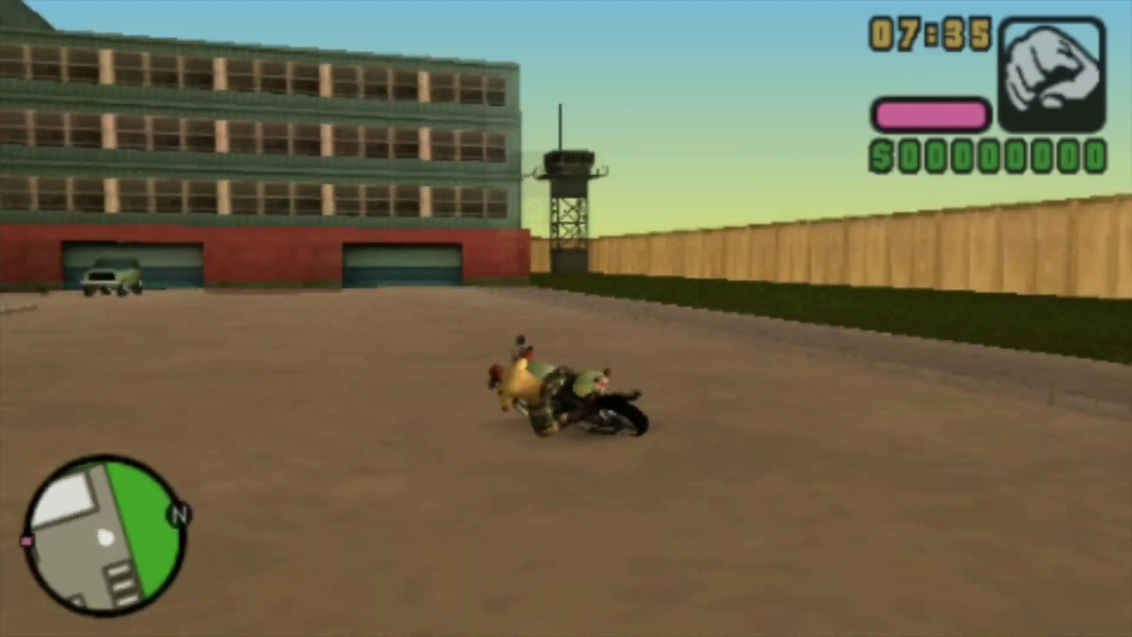
{"action": "key", "text": "z"}
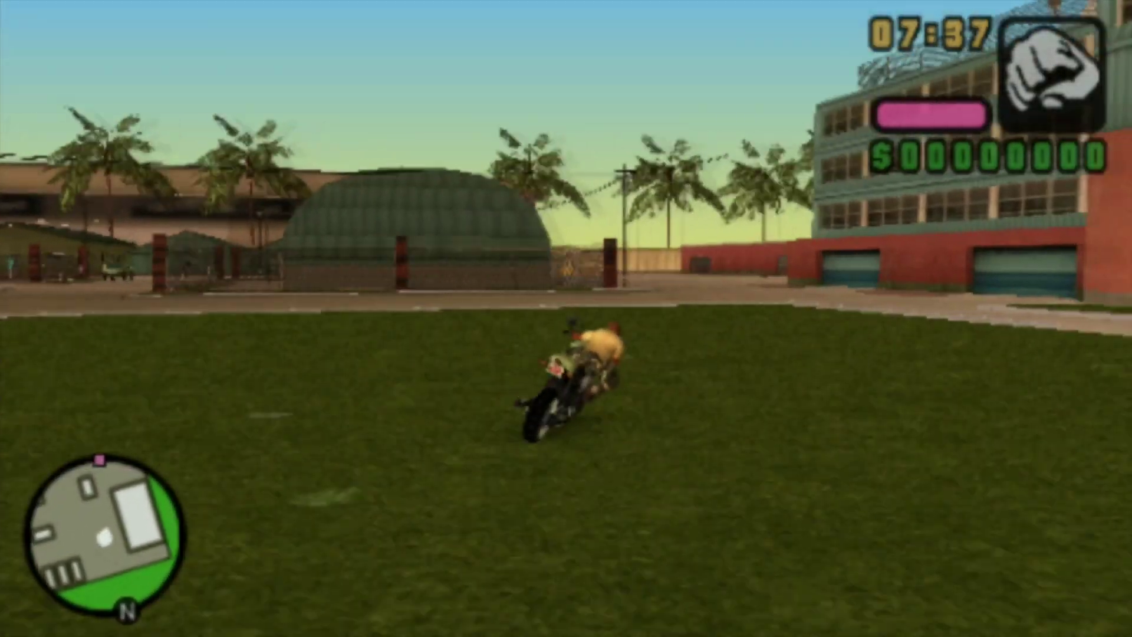
{"action": "key", "text": "z"}
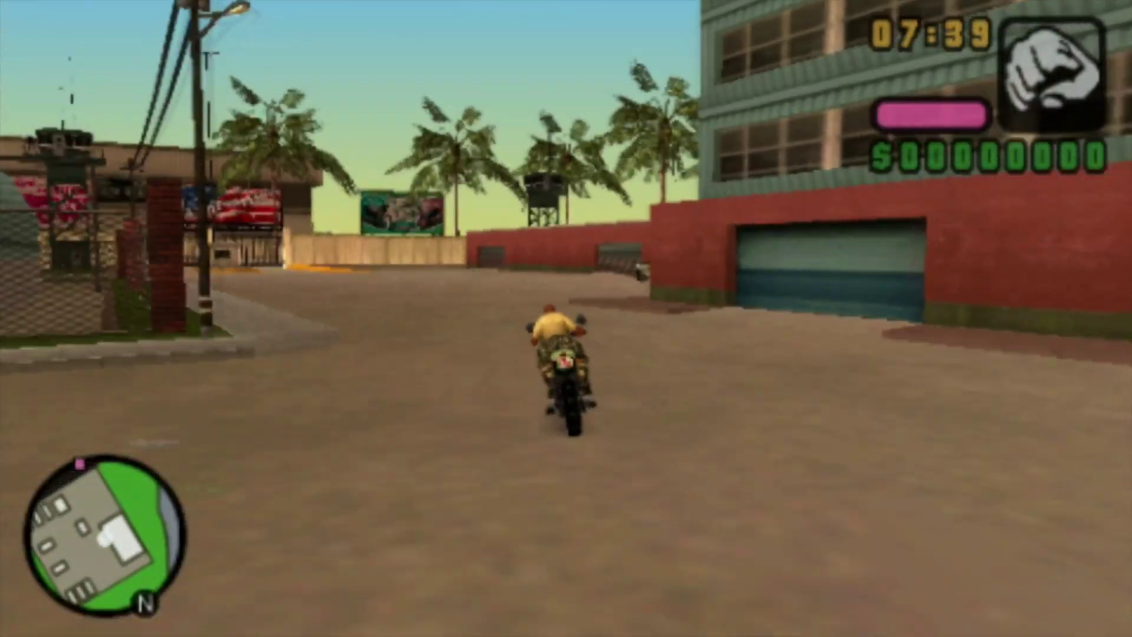
Step: Wheelie out through the gate and ride down the boulevard past parked cars and a truck
{"action": "key", "text": "z"}
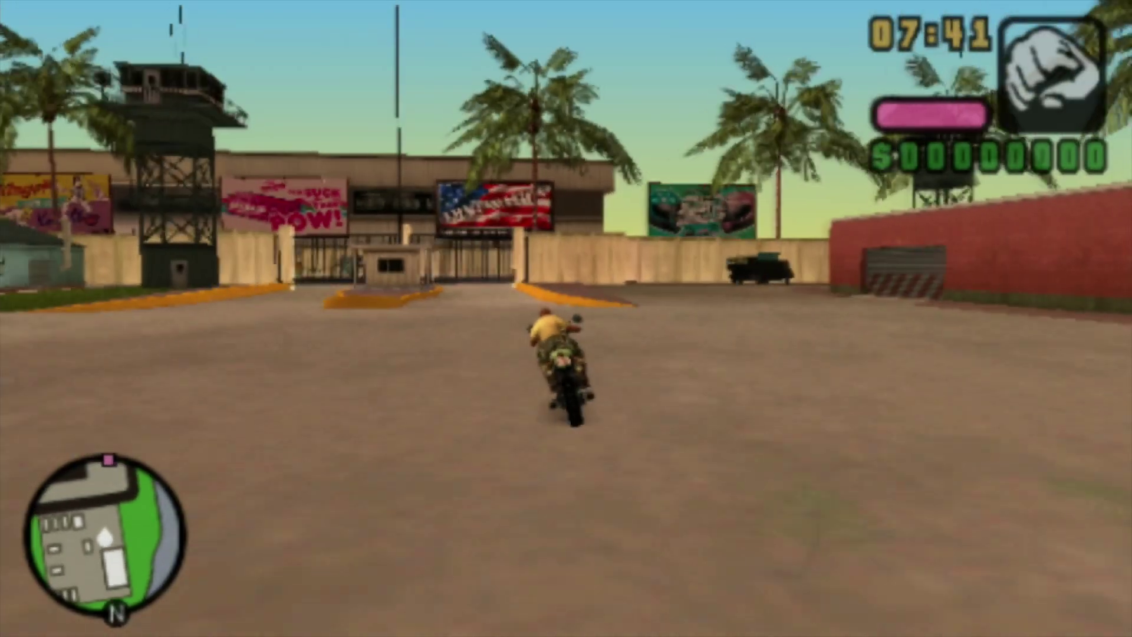
{"action": "key", "text": "z"}
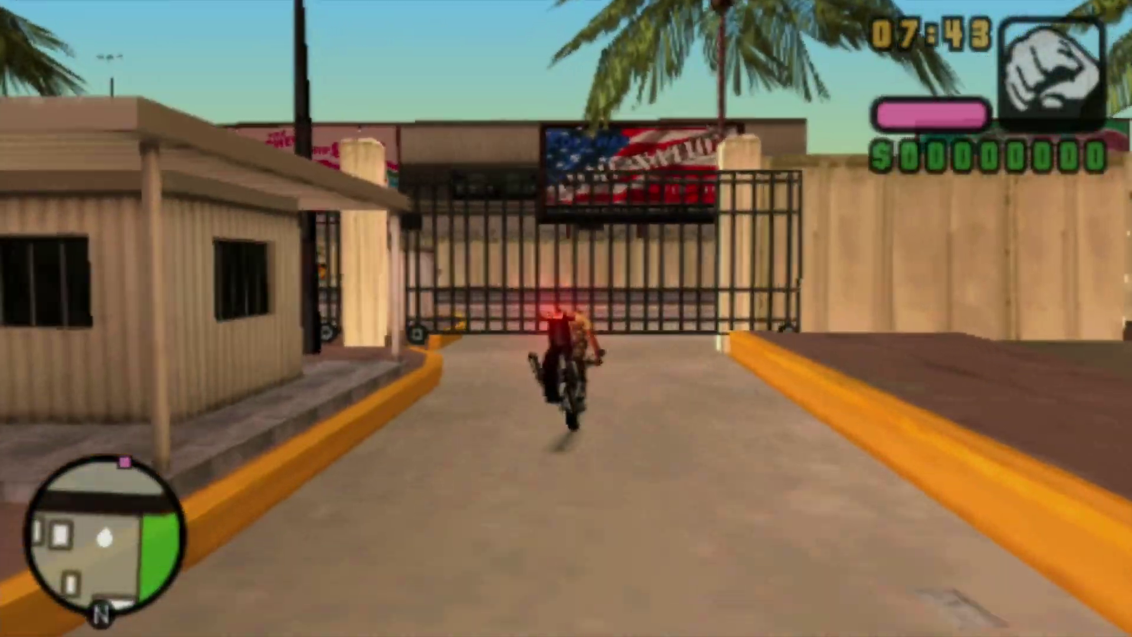
{"action": "key", "text": "z"}
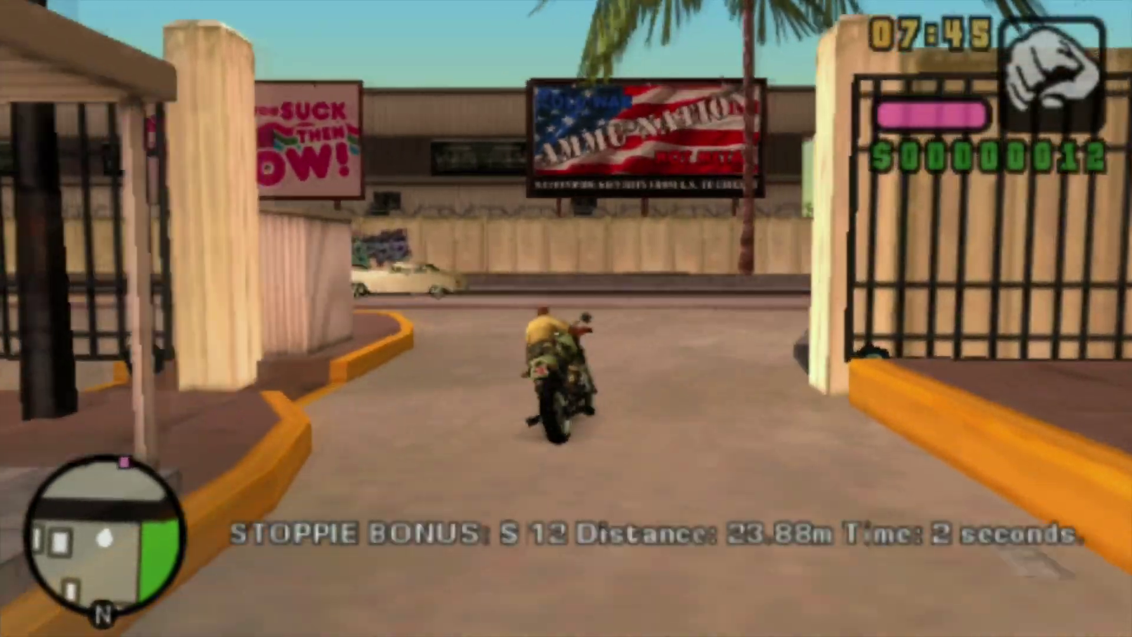
{"action": "key", "text": "z"}
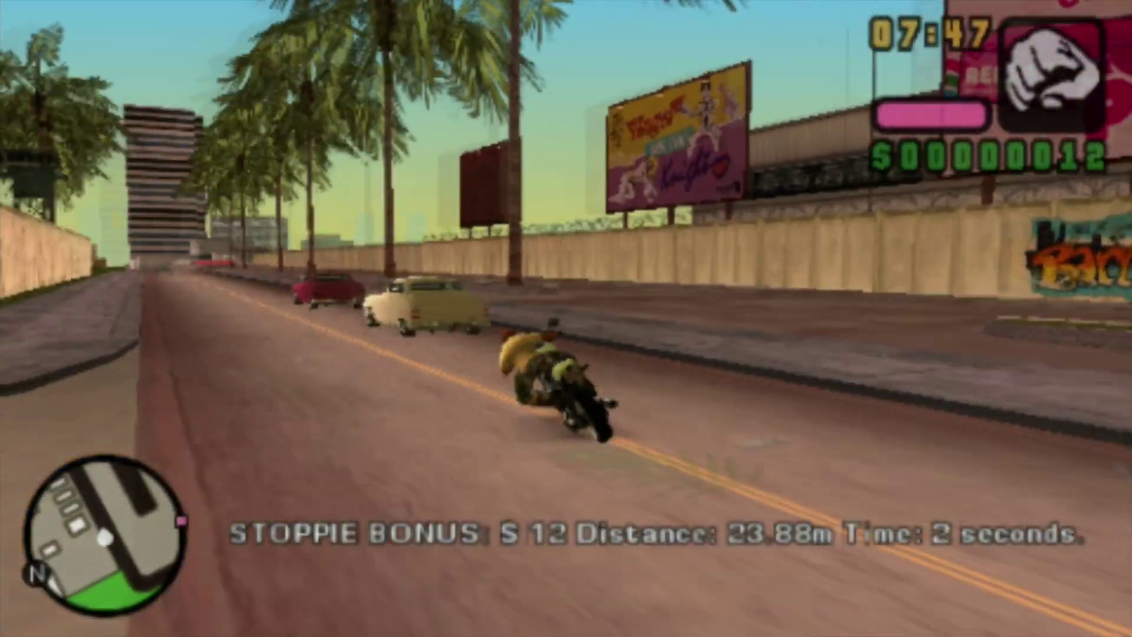
{"action": "key", "text": "z"}
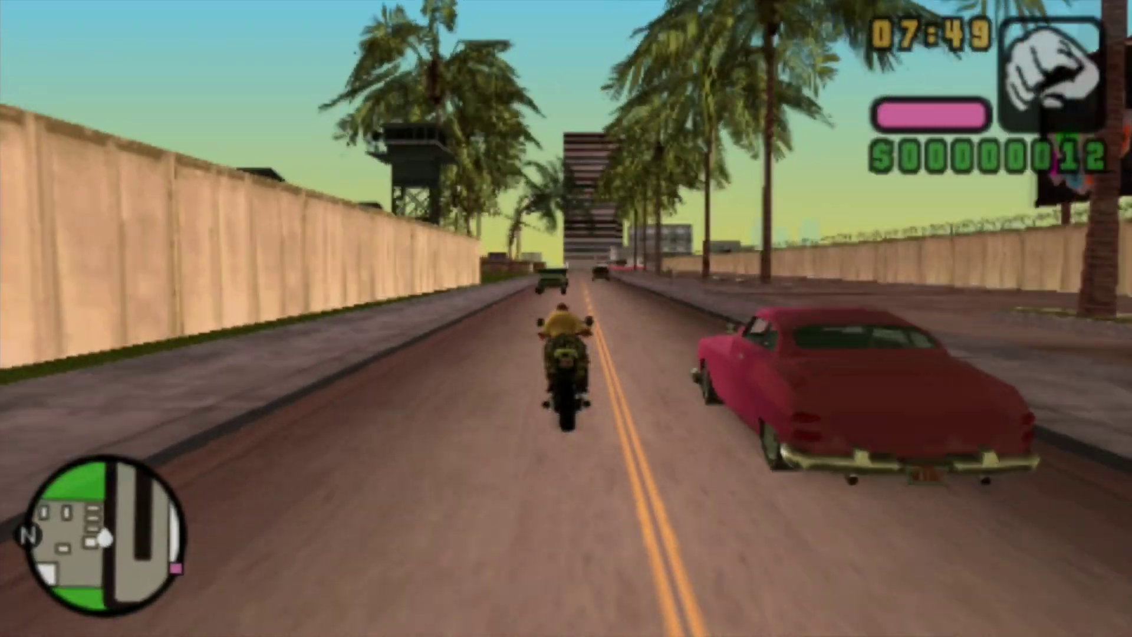
{"action": "key", "text": "z"}
{"action": "key", "text": "z"}
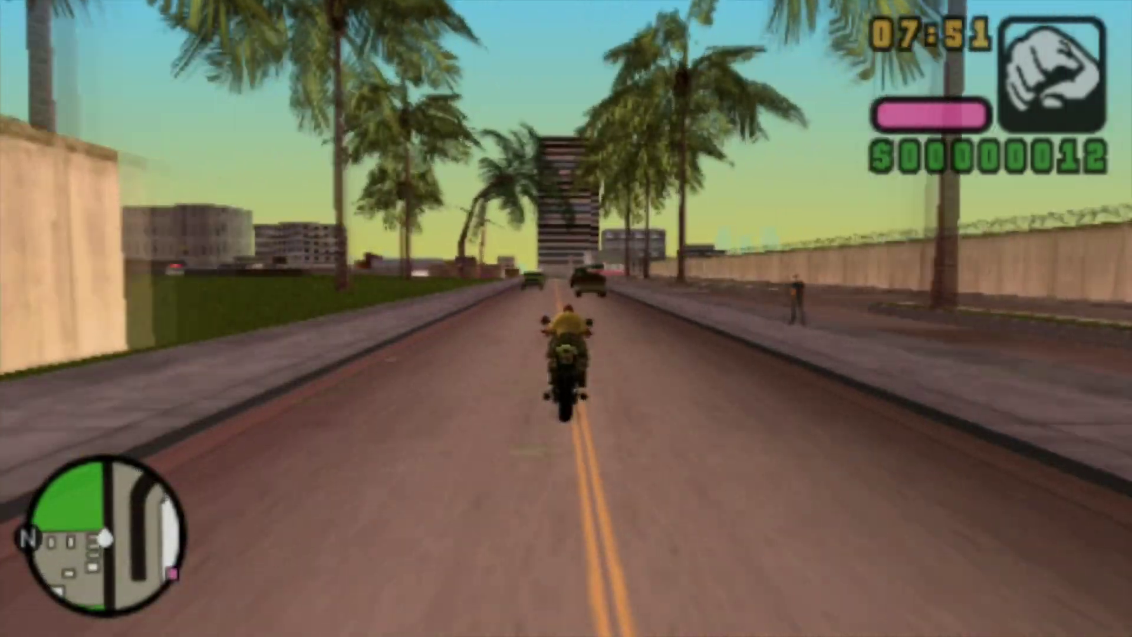
{"action": "key", "text": "z"}
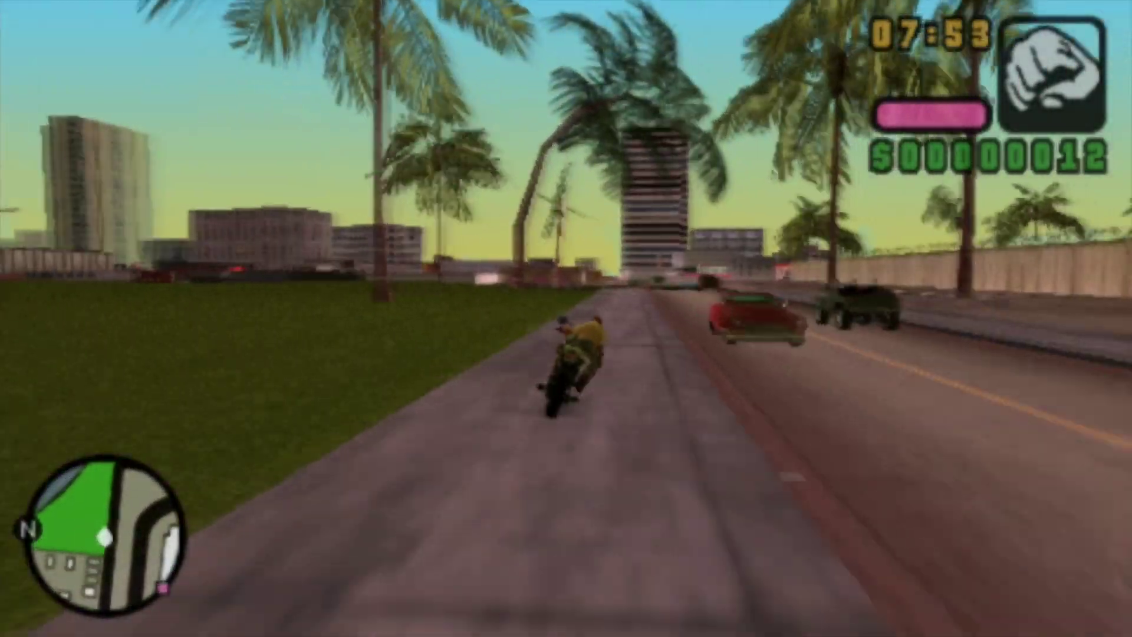